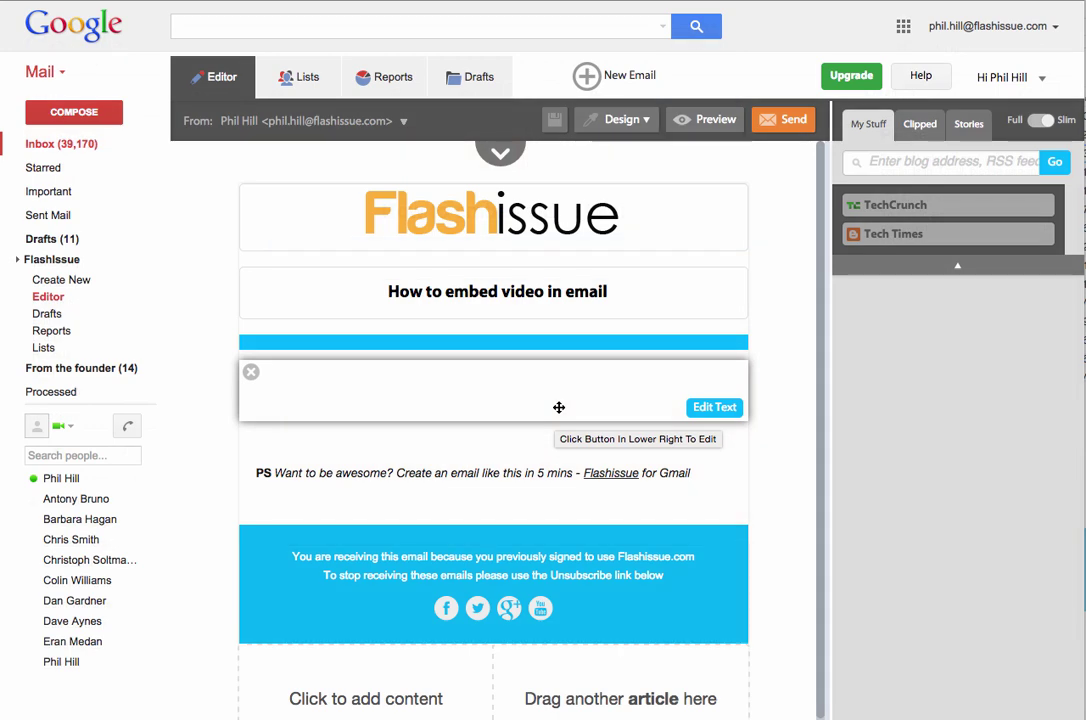
# Drag the empty text block out of the Flashissue email layout to delete it
pyautogui.moveTo(559, 407); pyautogui.dragTo(562, 439)
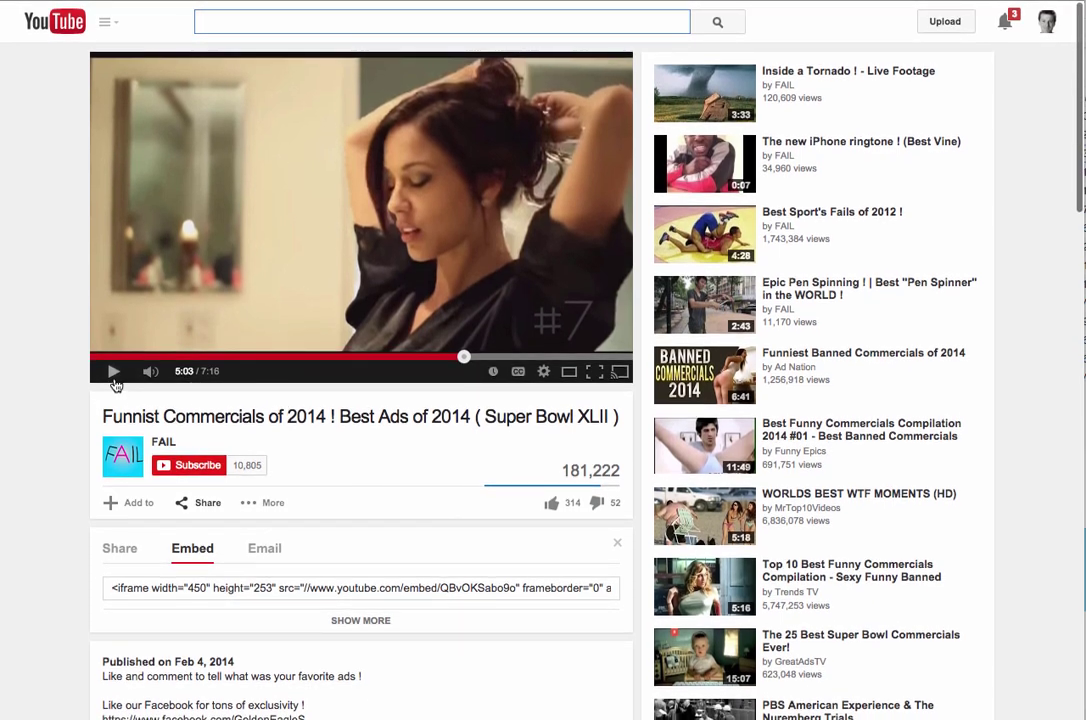
# Play the Funnist Commercials of 2014 video and pause it at 5:16 on the Doritos logo
pyautogui.click(115, 384)
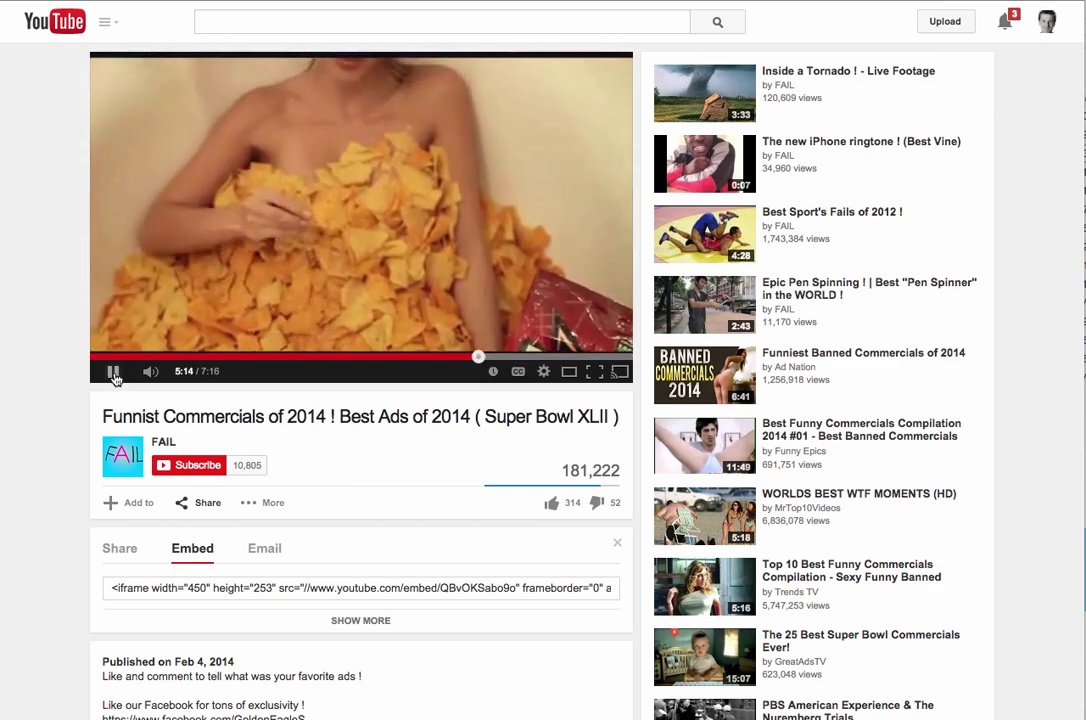
pyautogui.click(114, 374)
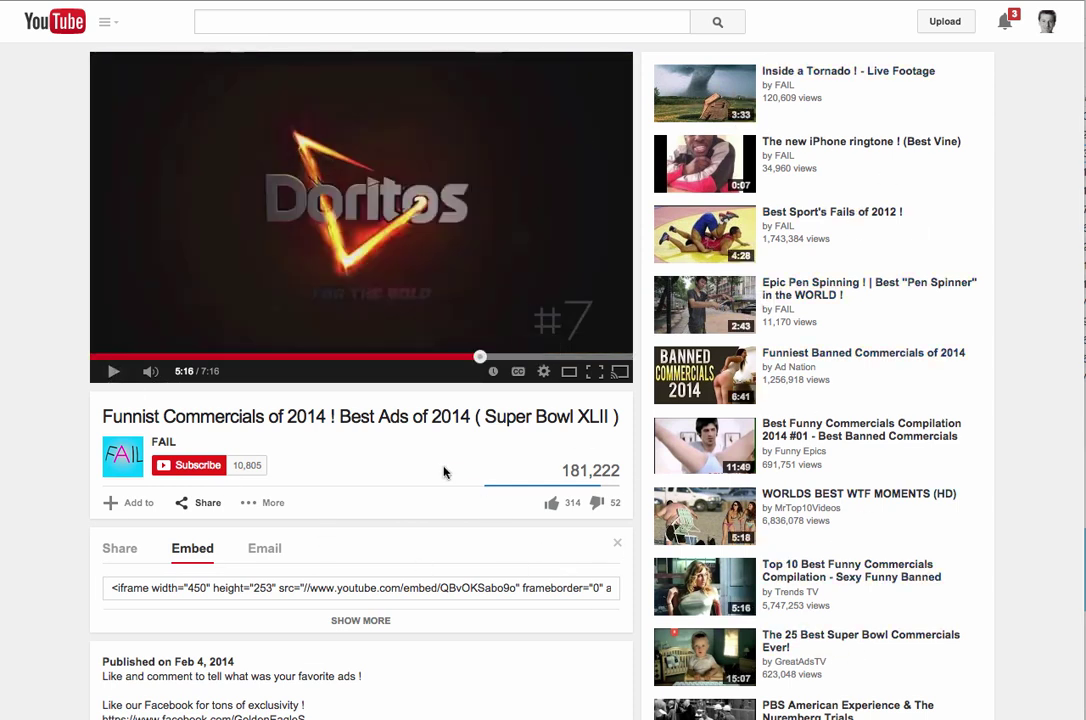
# Change the embed width from 450 to 900 (900 × 506) and select the full iframe embed code
pyautogui.click(356, 626)
pyautogui.scroll(-4, 368, 562)
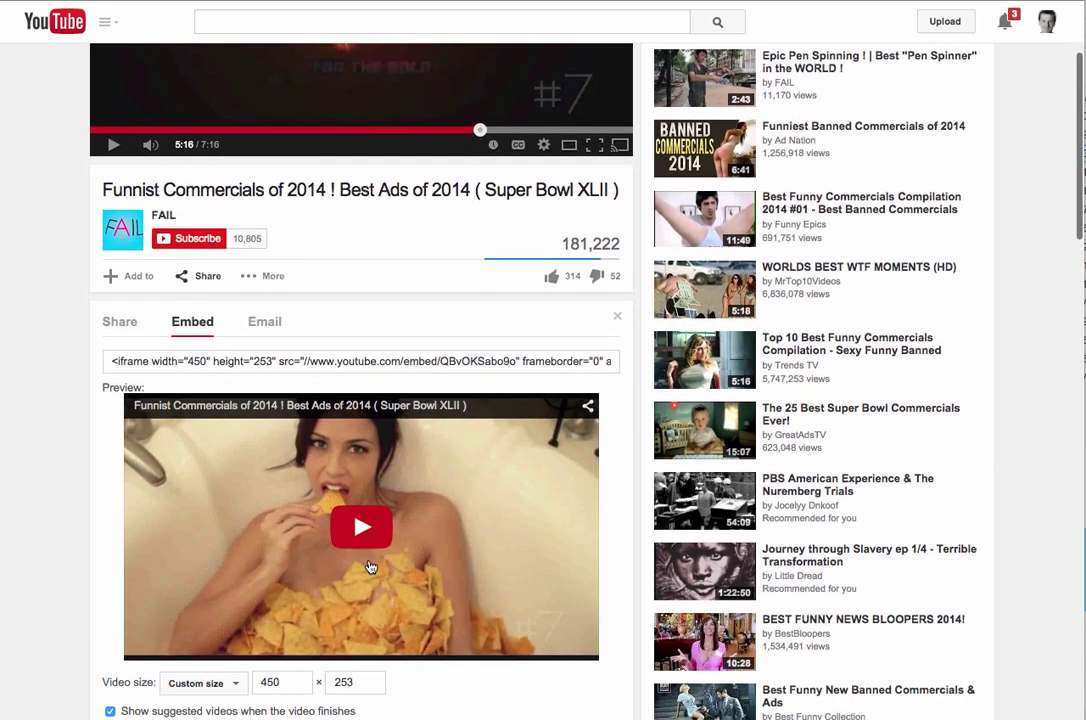
pyautogui.doubleClick(270, 503)
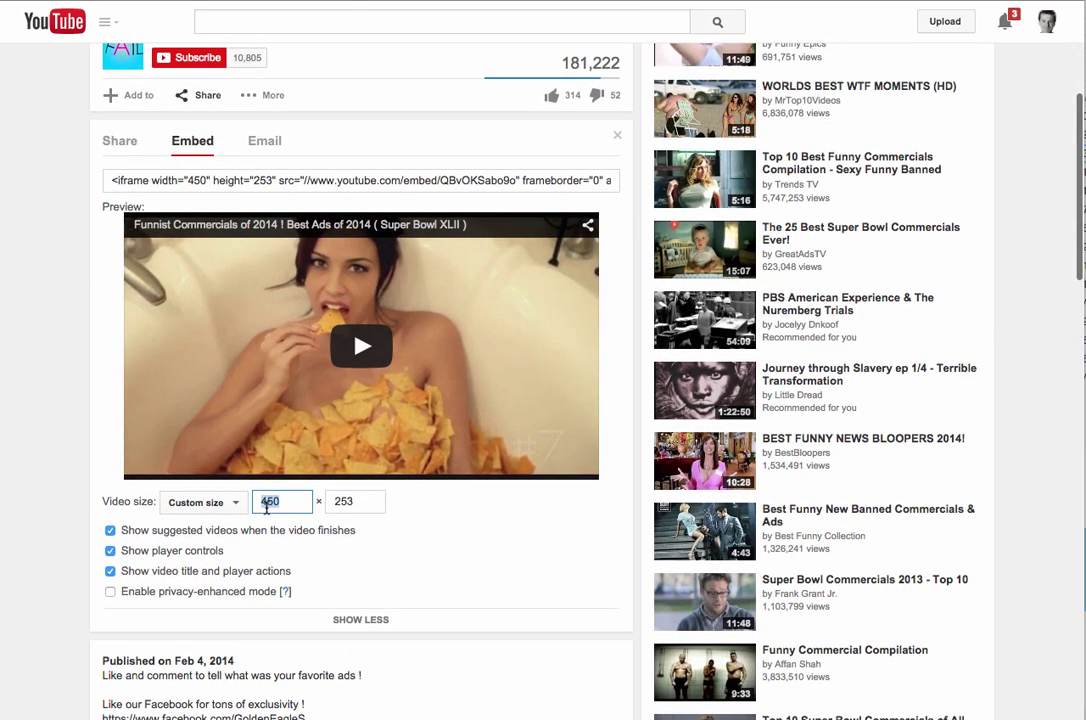
pyautogui.write('900')
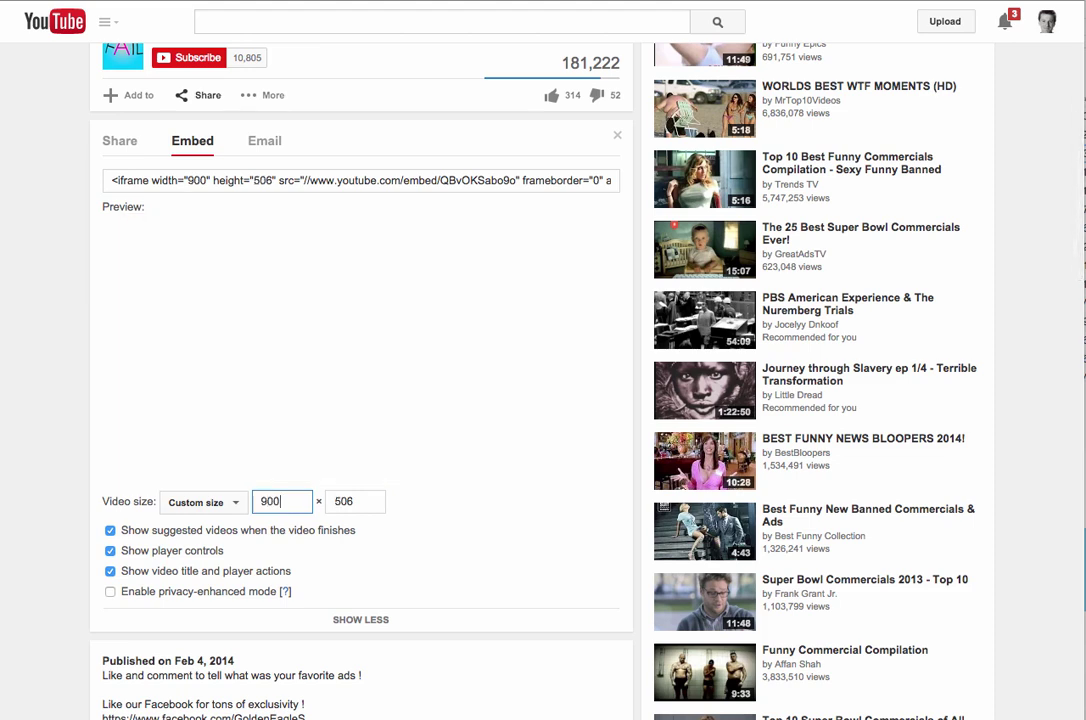
pyautogui.scroll(3, 425, 495)
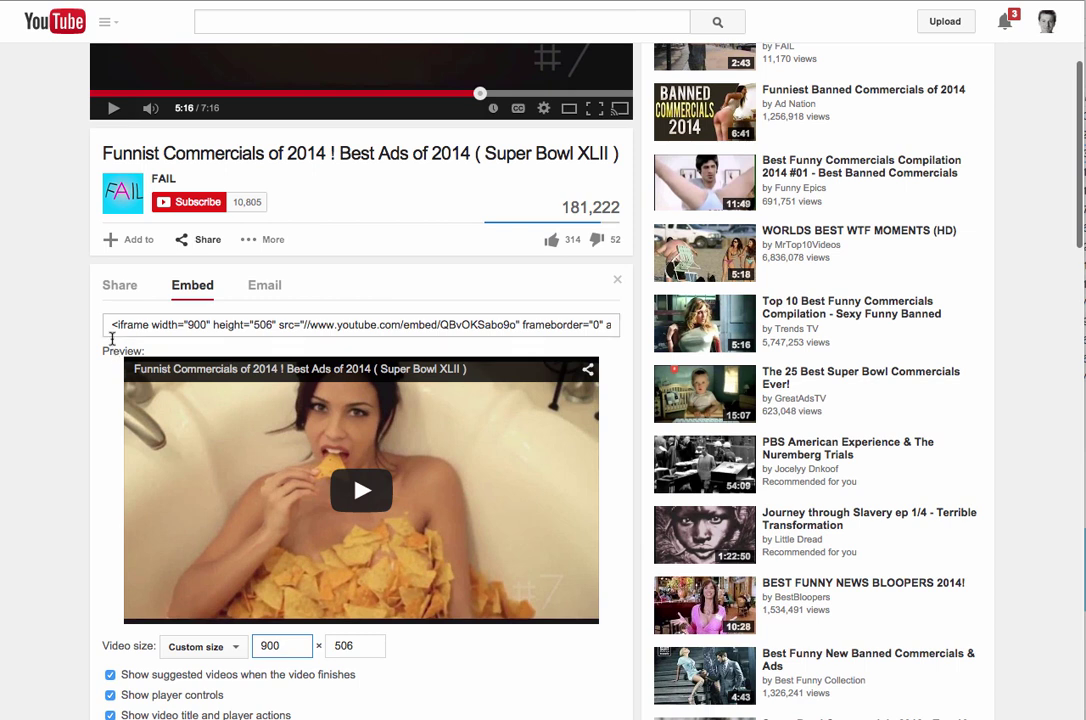
pyautogui.moveTo(110, 326); pyautogui.dragTo(620, 325)
pyautogui.hotkey('ctrl', 'c')
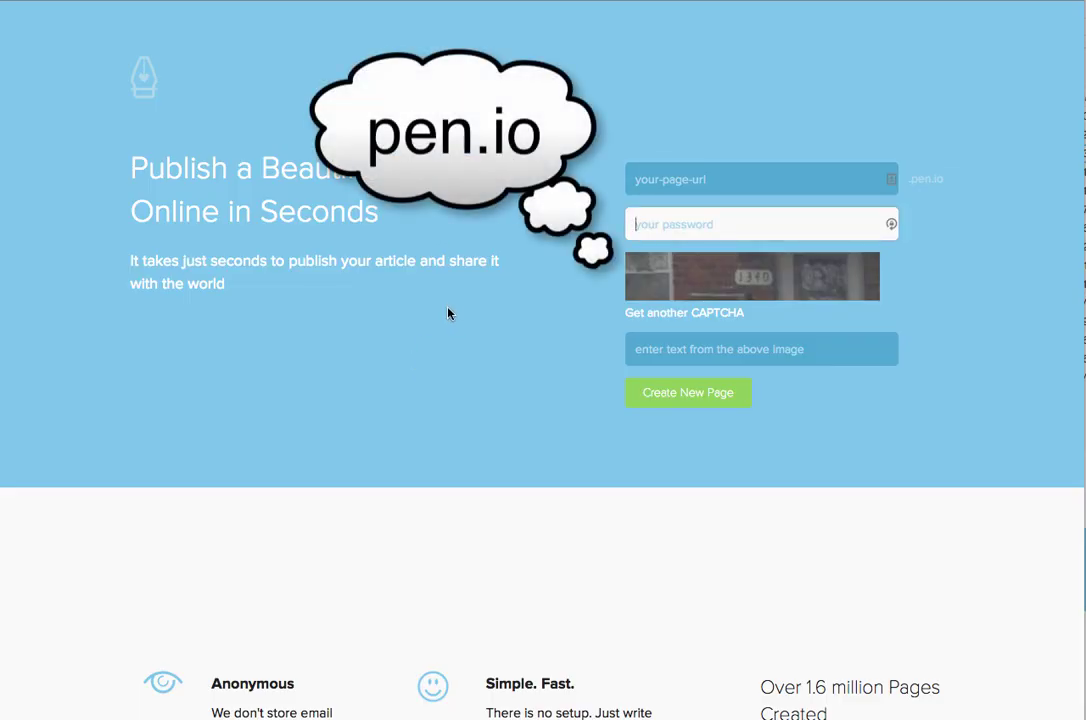
# Create the pen.io page 'howtoembedvideo', entering a page password and the CAPTCHA answer
pyautogui.click(685, 180)
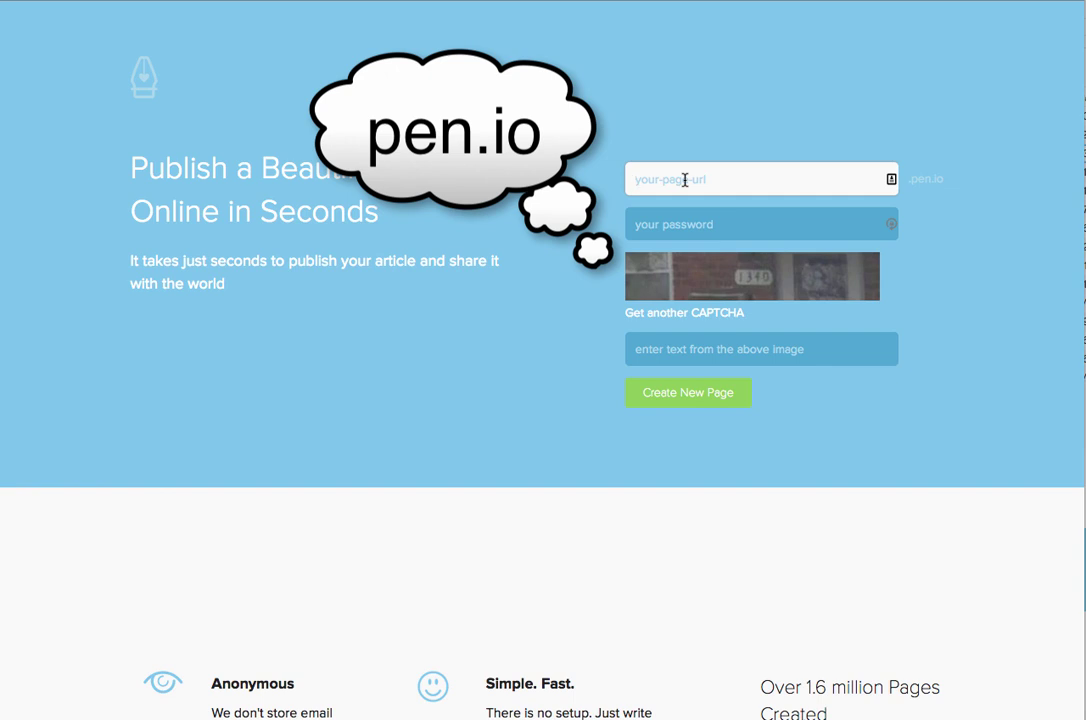
pyautogui.write('howtoe')
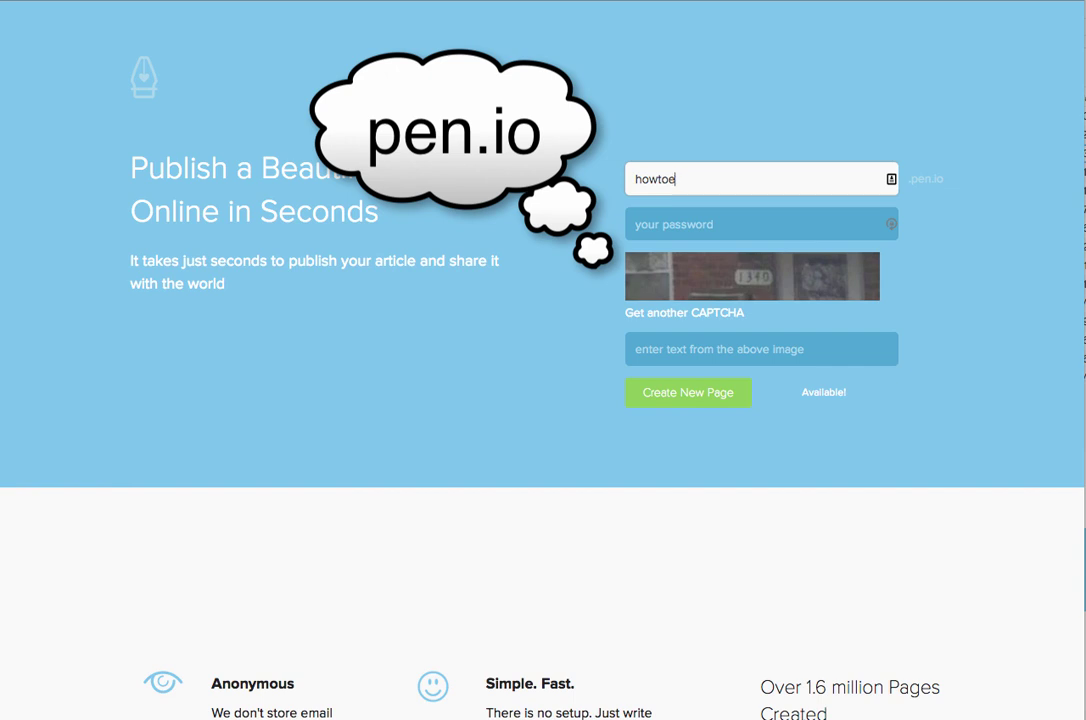
pyautogui.write('mbedvideo')
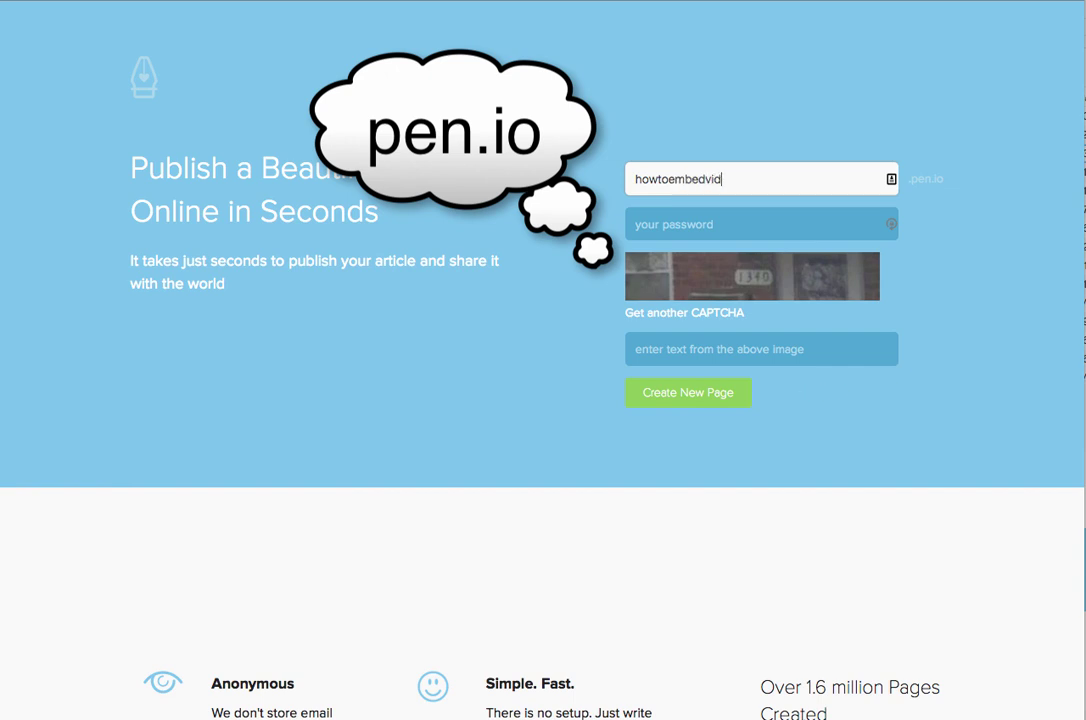
pyautogui.click(688, 225)
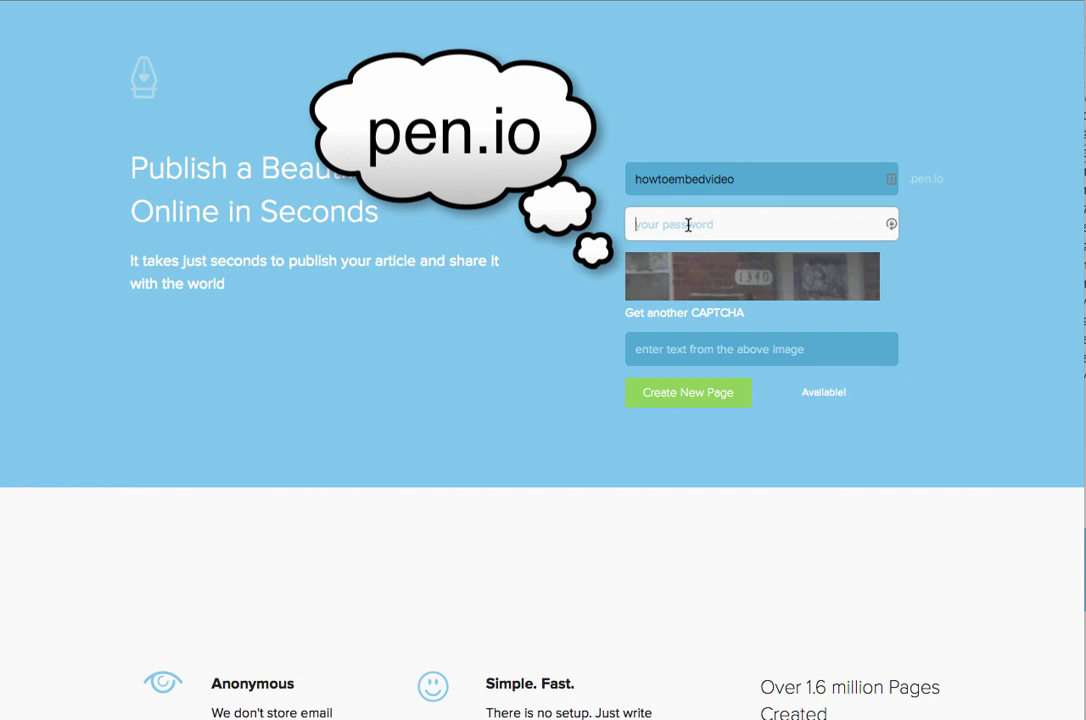
pyautogui.write('••')
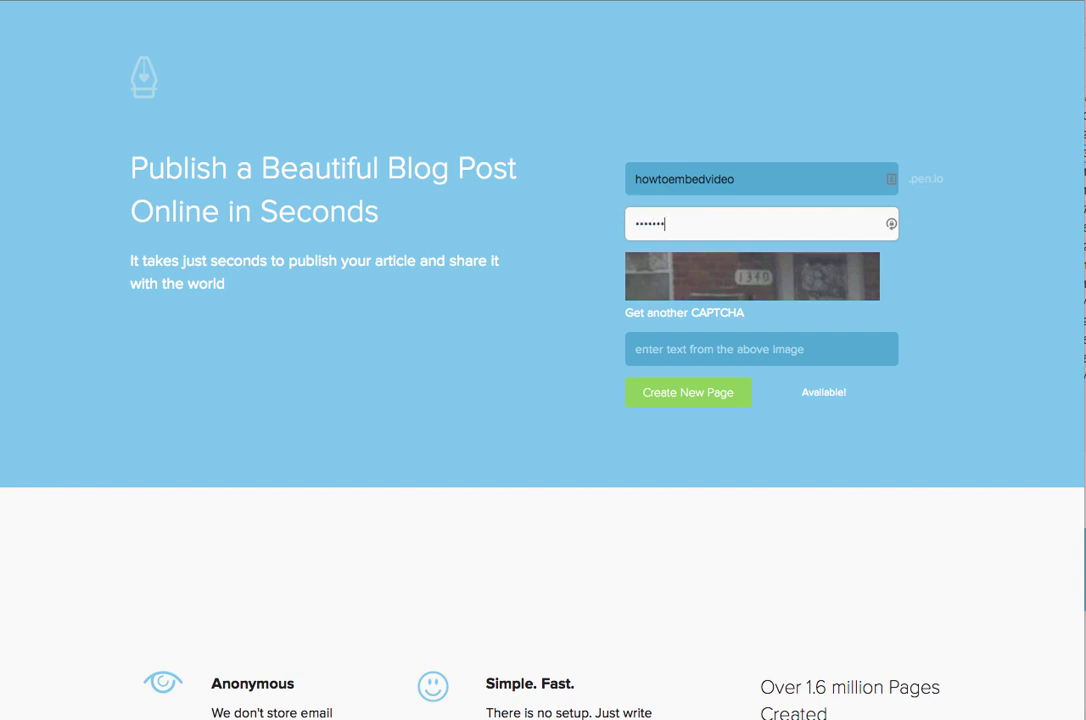
pyautogui.click(706, 342)
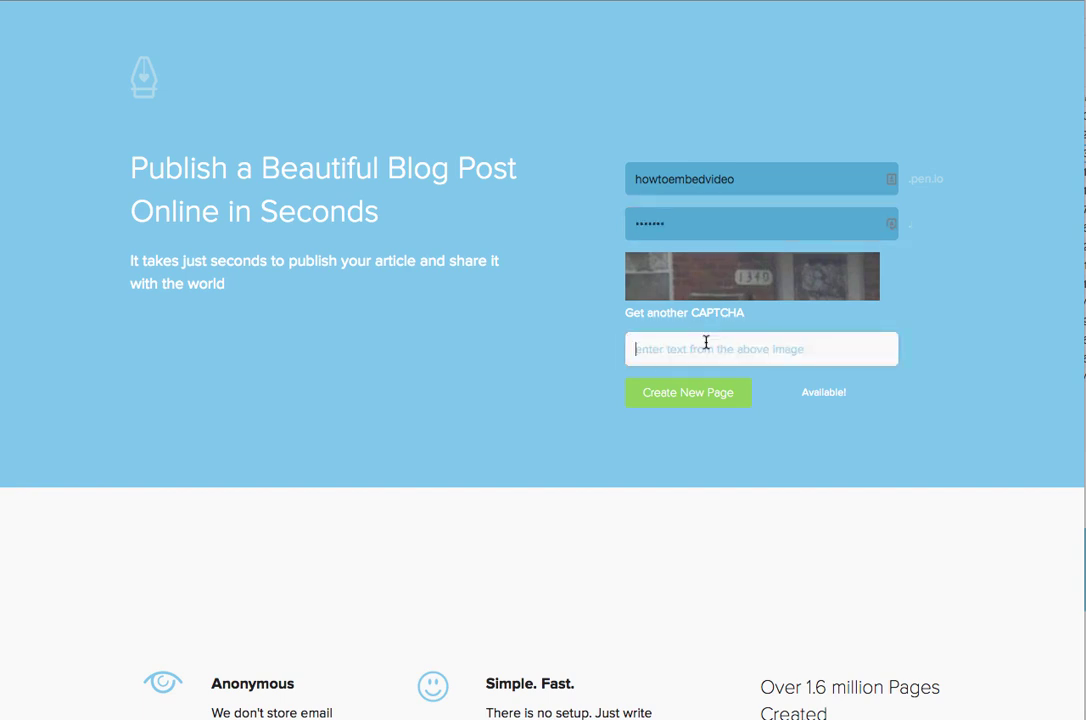
pyautogui.write('1340')
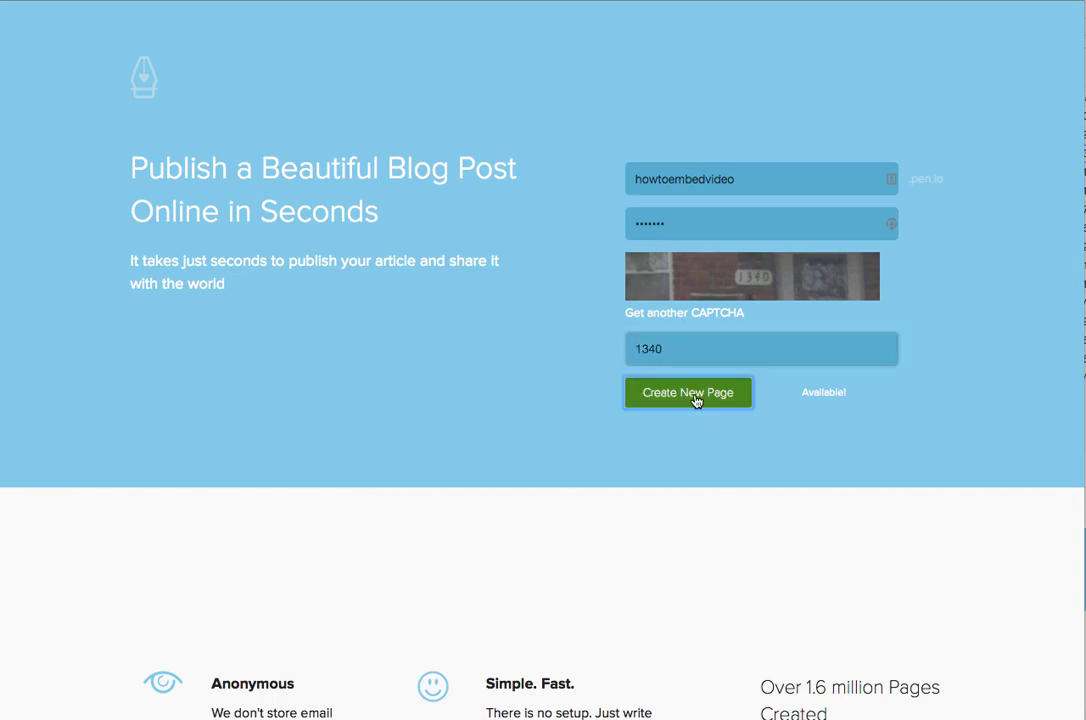
pyautogui.click(698, 402)
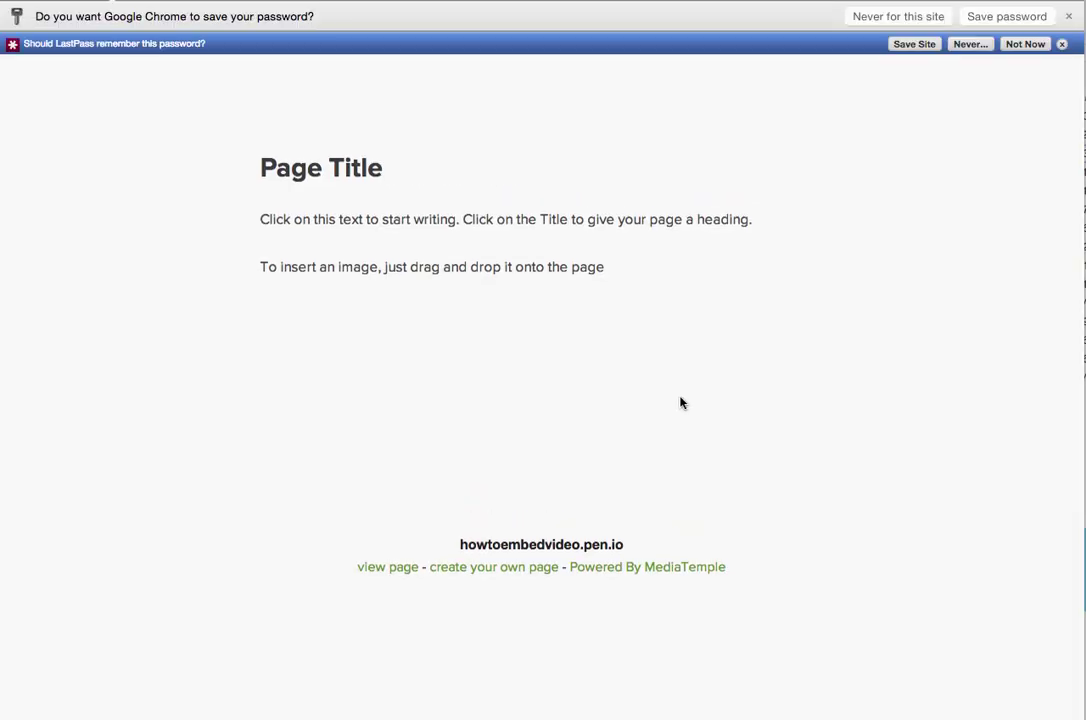
# Replace the page's placeholder body text with the pasted YouTube embed code
pyautogui.click(933, 46)
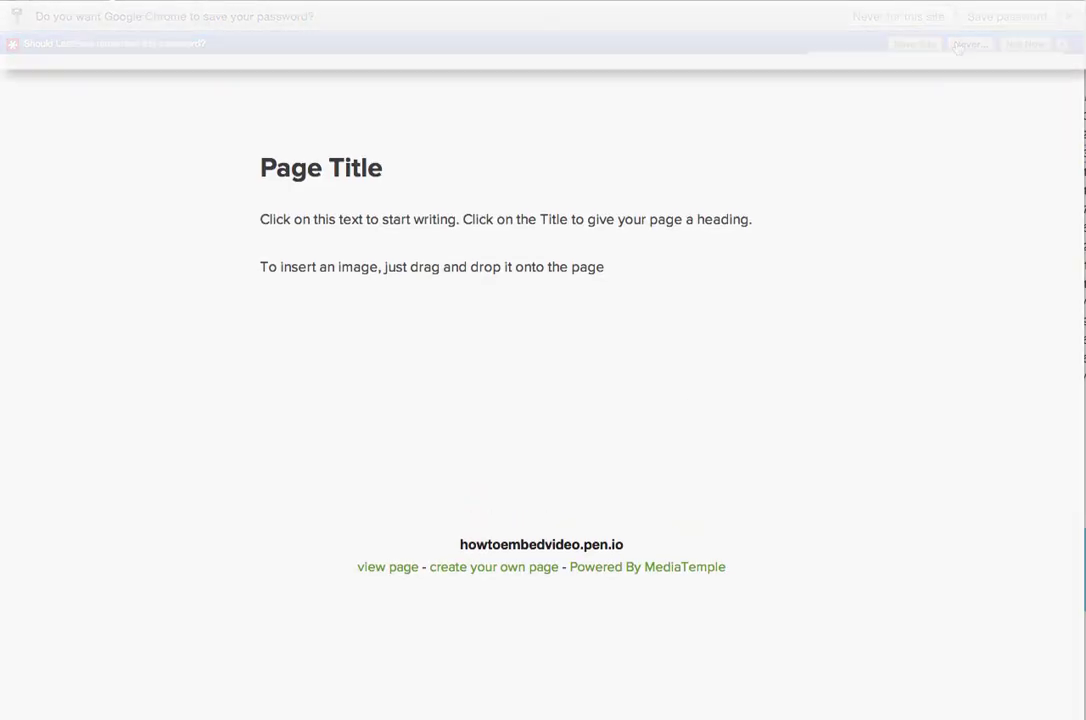
pyautogui.click(339, 222)
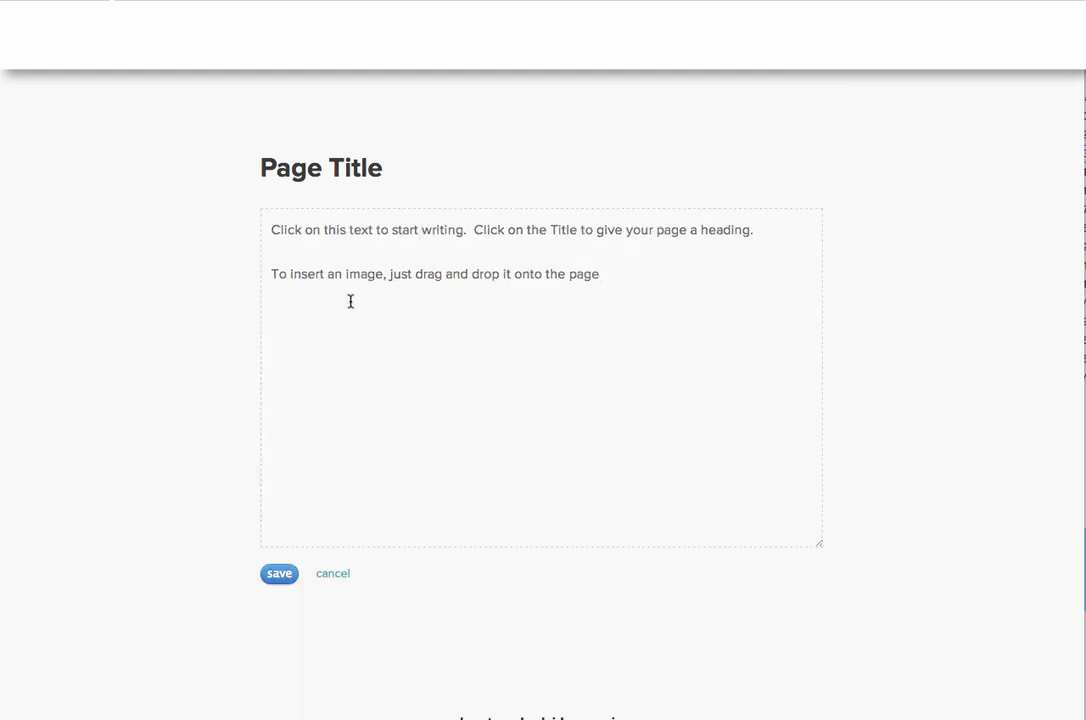
pyautogui.moveTo(604, 274); pyautogui.dragTo(256, 236)
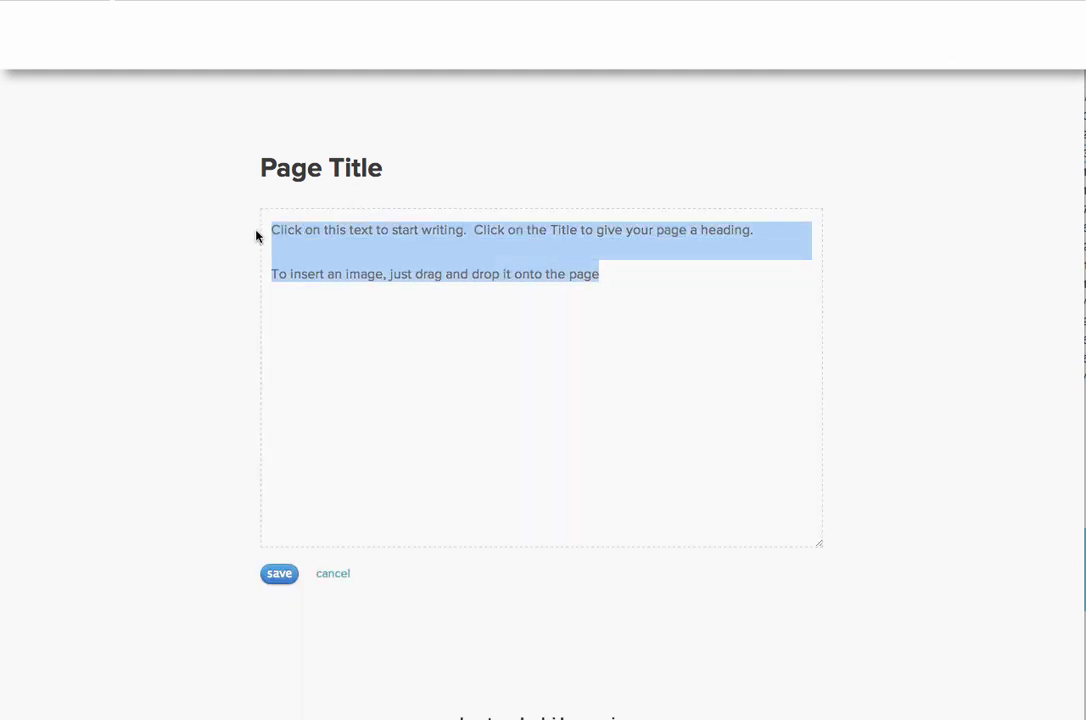
pyautogui.hotkey('ctrl', 'v')
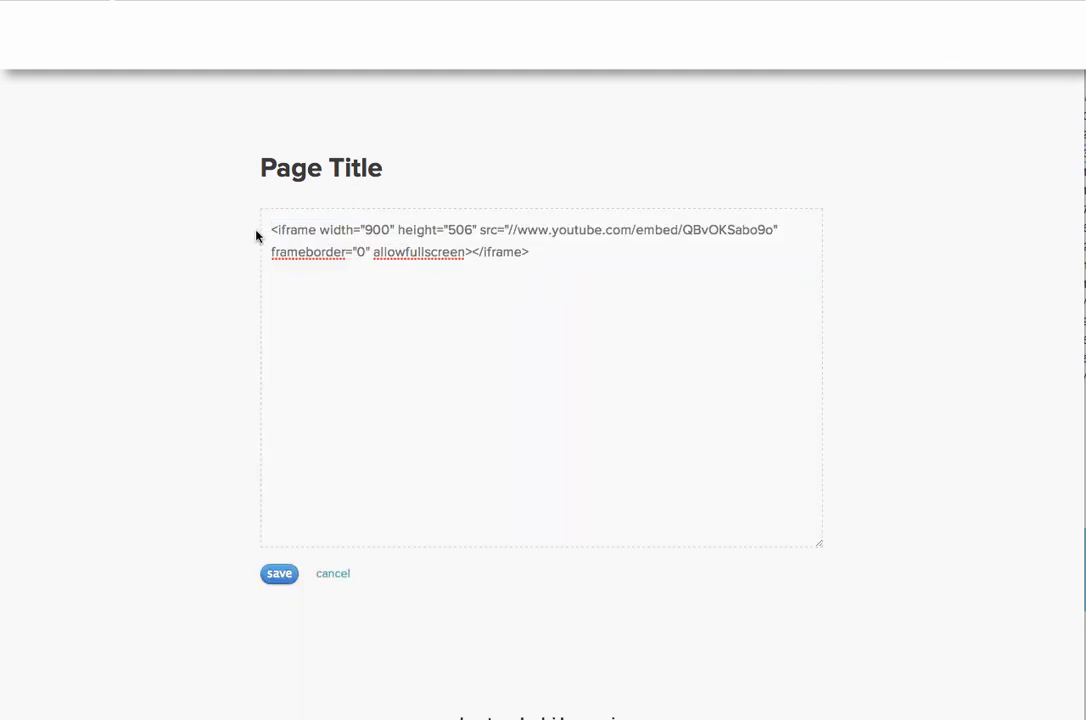
# Retitle the page 'Here's my video' and save the embed code in the body
pyautogui.click(265, 170)
pyautogui.moveTo(358, 172); pyautogui.dragTo(249, 173)
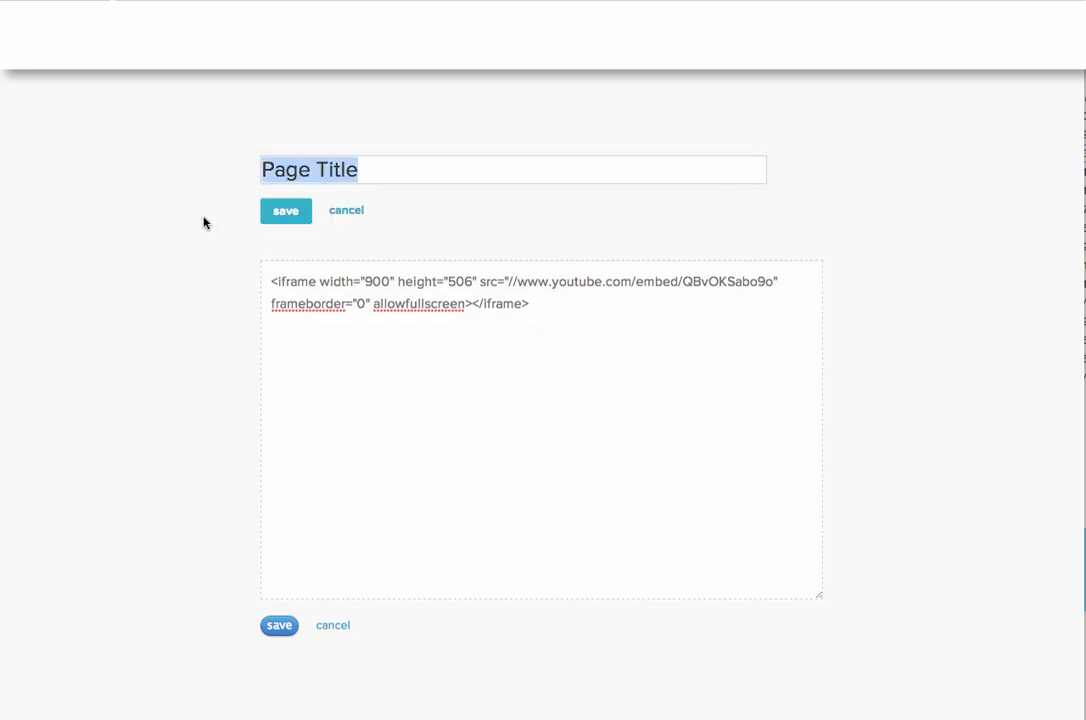
pyautogui.write("Here's")
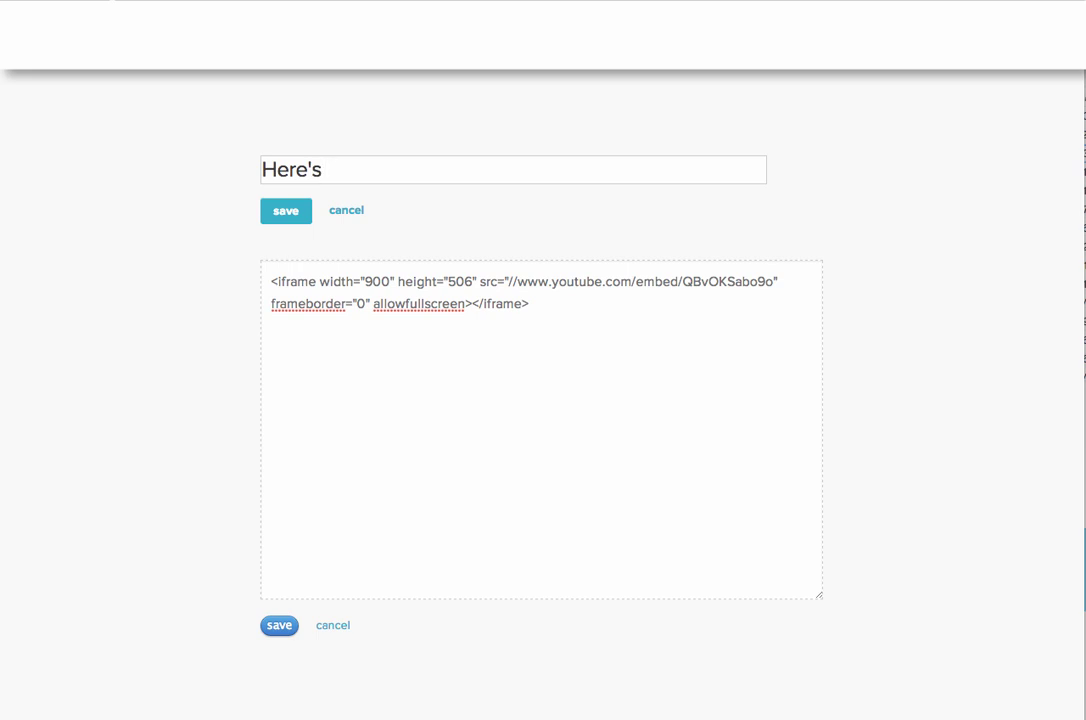
pyautogui.write(' myv')
pyautogui.write('d')
pyautogui.write('ideo')
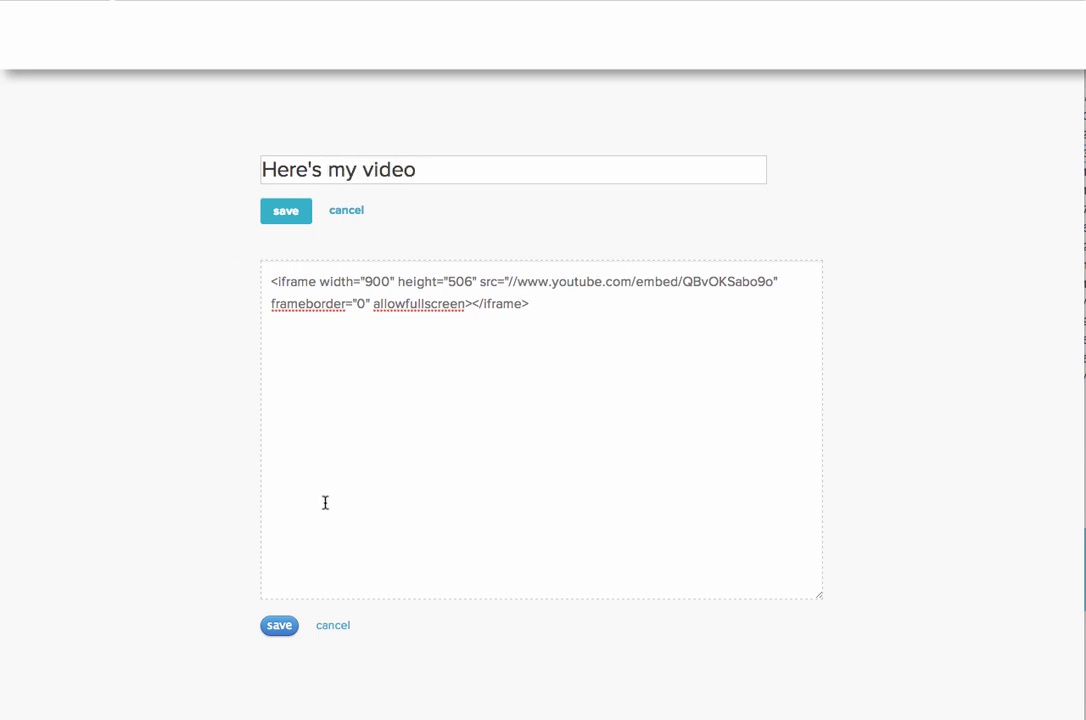
pyautogui.click(280, 626)
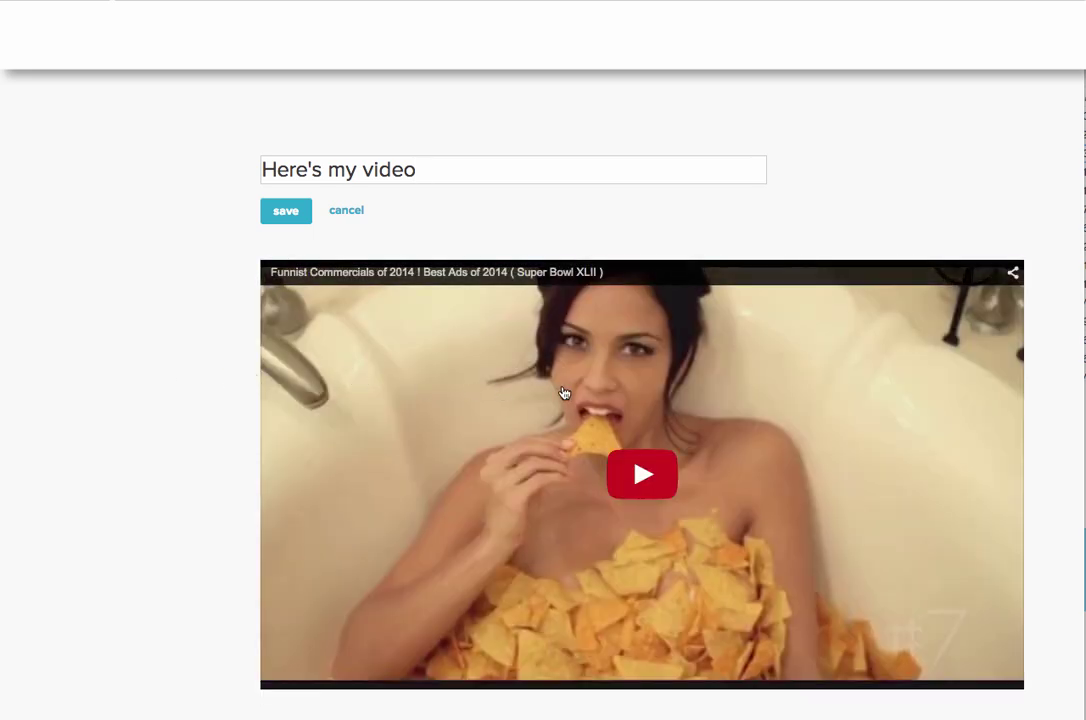
# Save the 'Here's my video' title and scroll down to the embedded commercials video
pyautogui.click(286, 210)
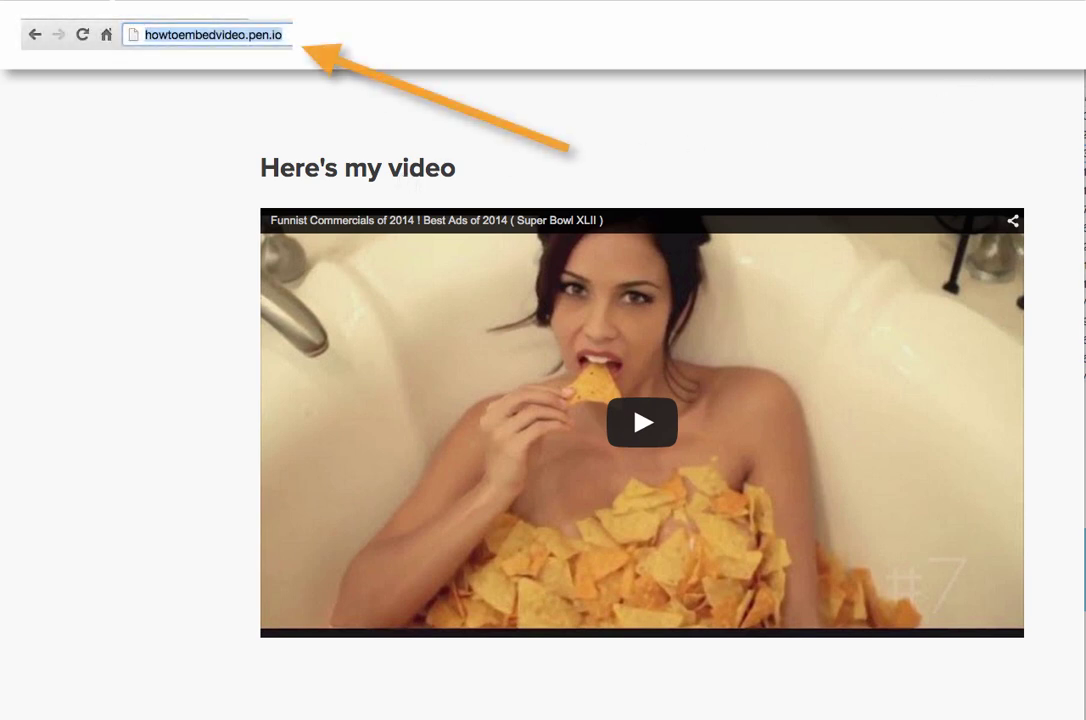
pyautogui.scroll(-1, 642, 400)
pyautogui.scroll(-1, 647, 112)
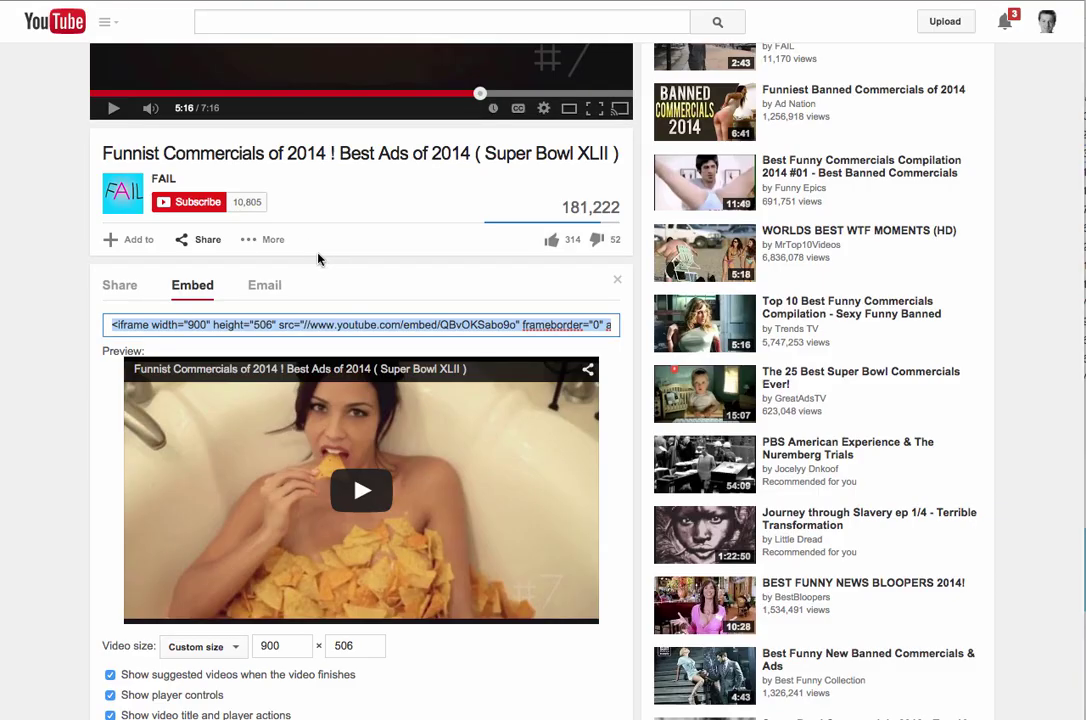
# Take a screenshot of the YouTube embed player preview for the Funnist Commercials video
pyautogui.scroll(-2, 315, 250)
pyautogui.scroll(-1, 327, 247)
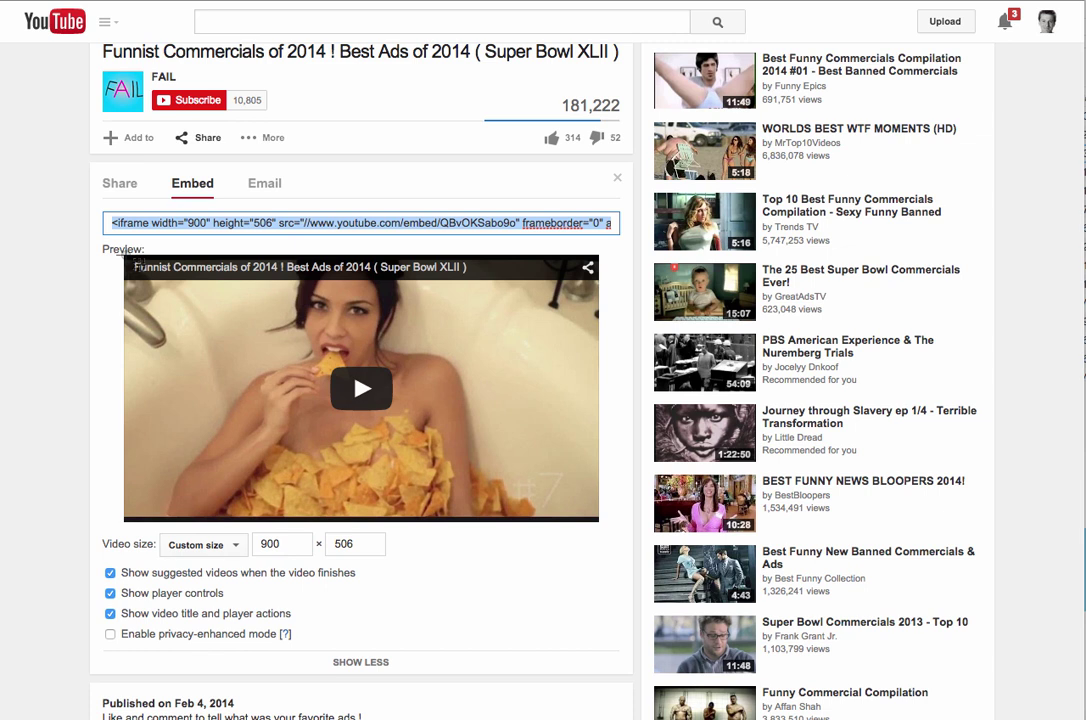
pyautogui.moveTo(124, 256); pyautogui.dragTo(599, 521)
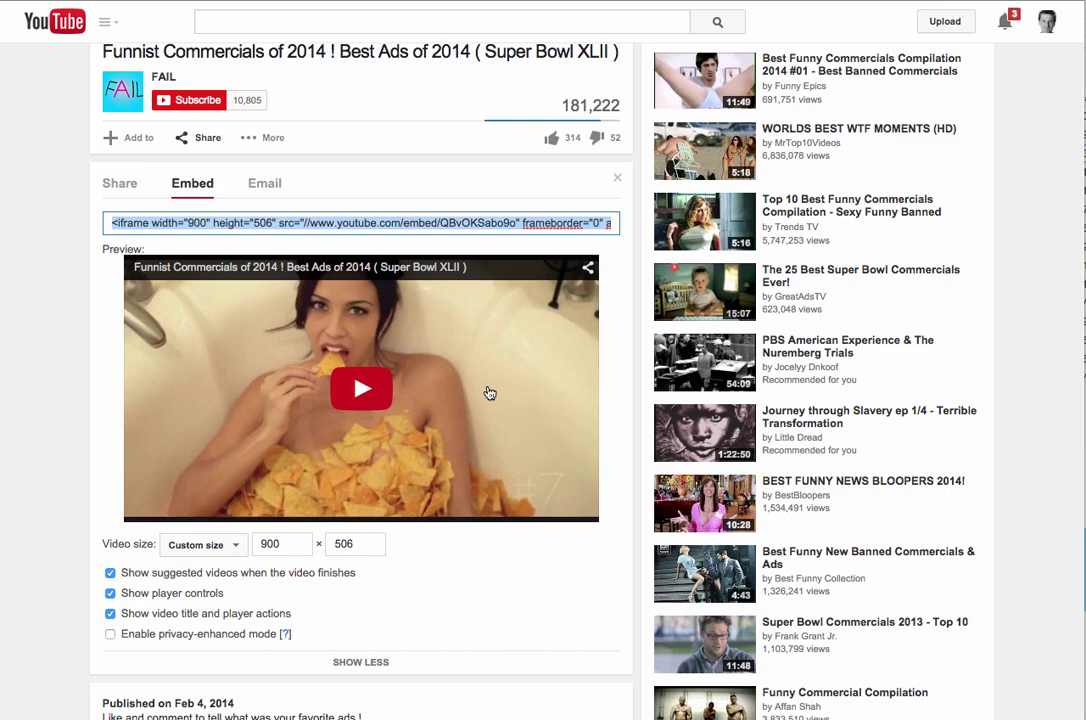
pyautogui.scroll(-1, 460, 380)
pyautogui.scroll(-1, 497, 407)
pyautogui.scroll(1, 500, 407)
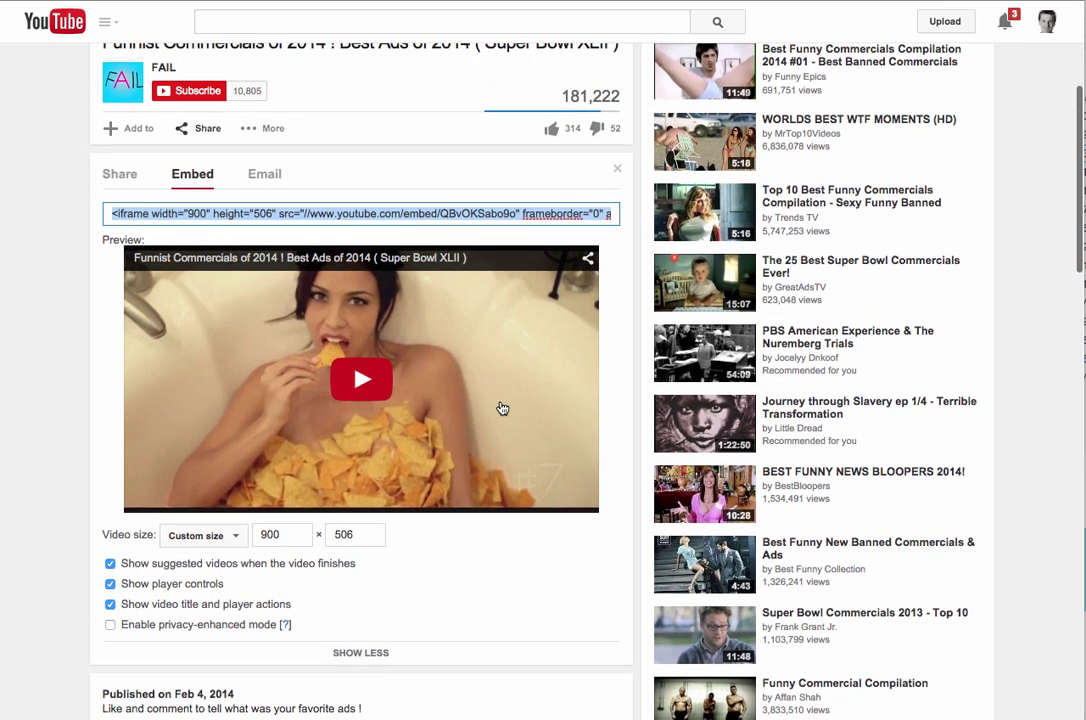
pyautogui.scroll(-2, 497, 405)
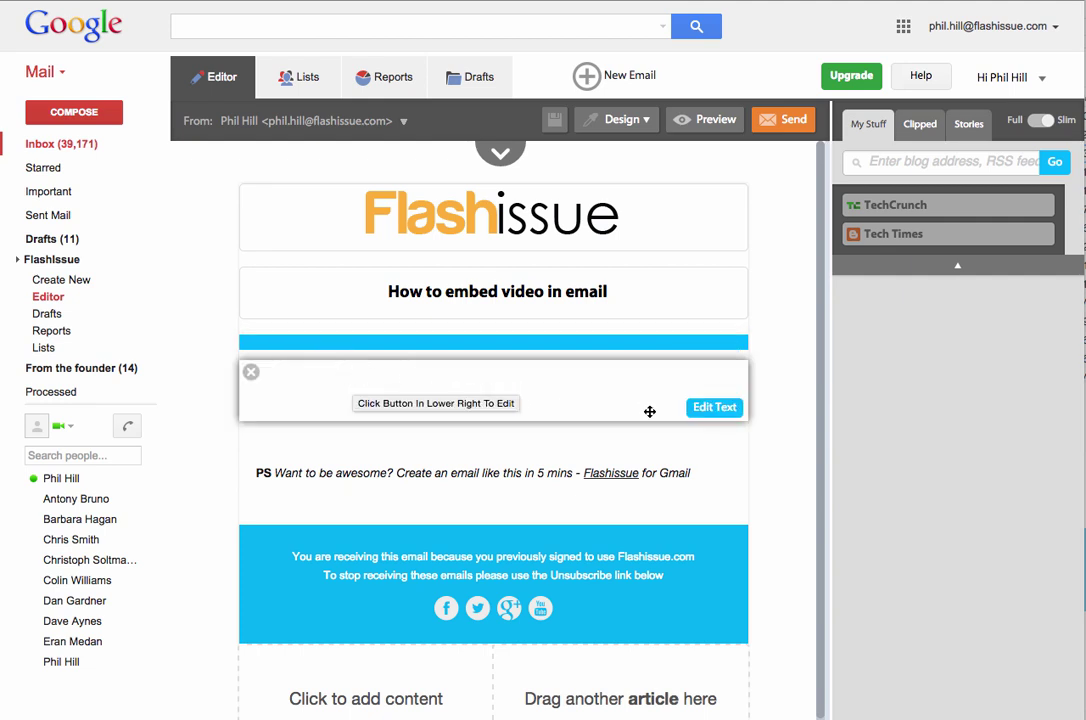
# Upload the YouTube screenshot as an image into the email's empty text block and save it
pyautogui.click(712, 408)
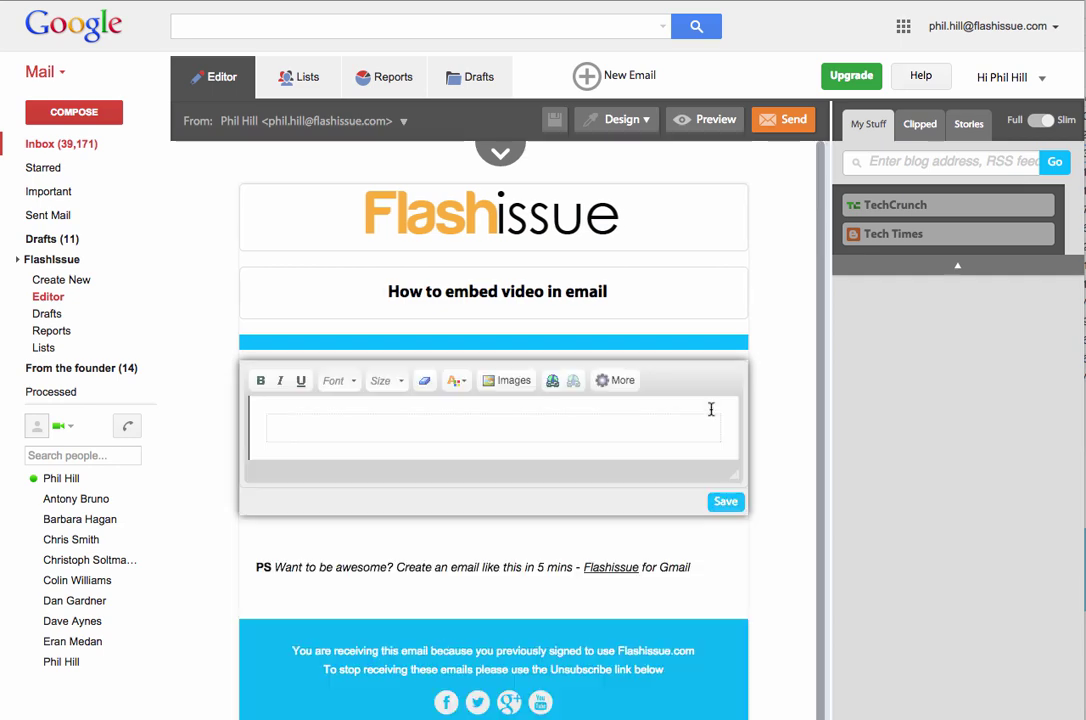
pyautogui.click(512, 381)
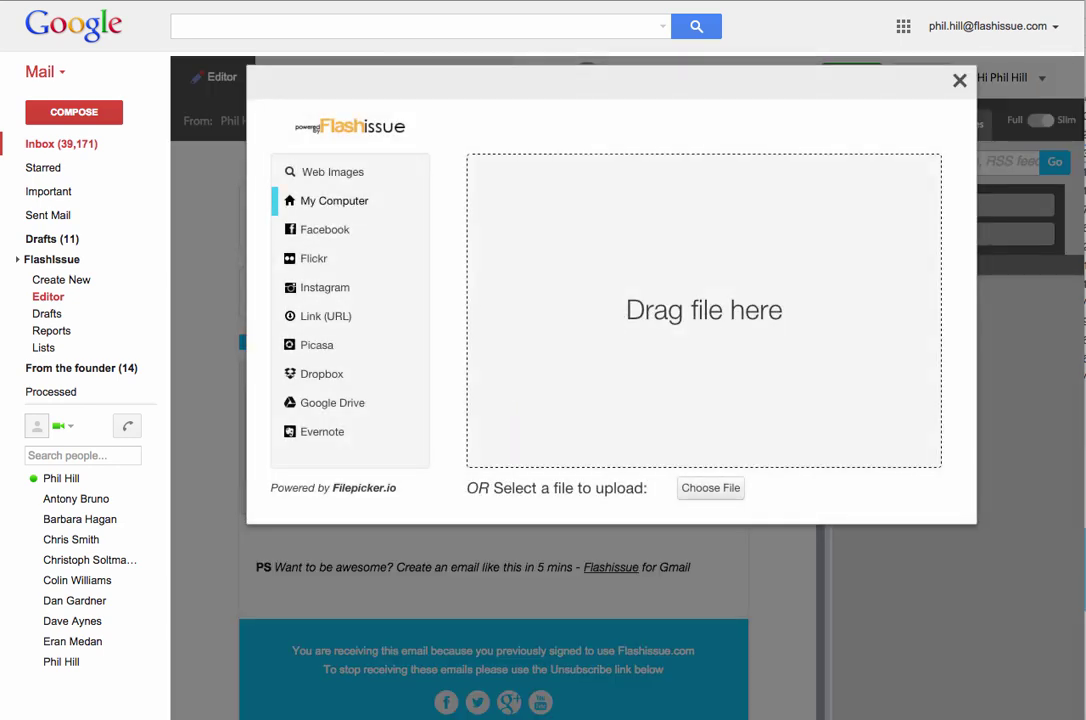
pyautogui.moveTo(1085, 260); pyautogui.dragTo(565, 230)
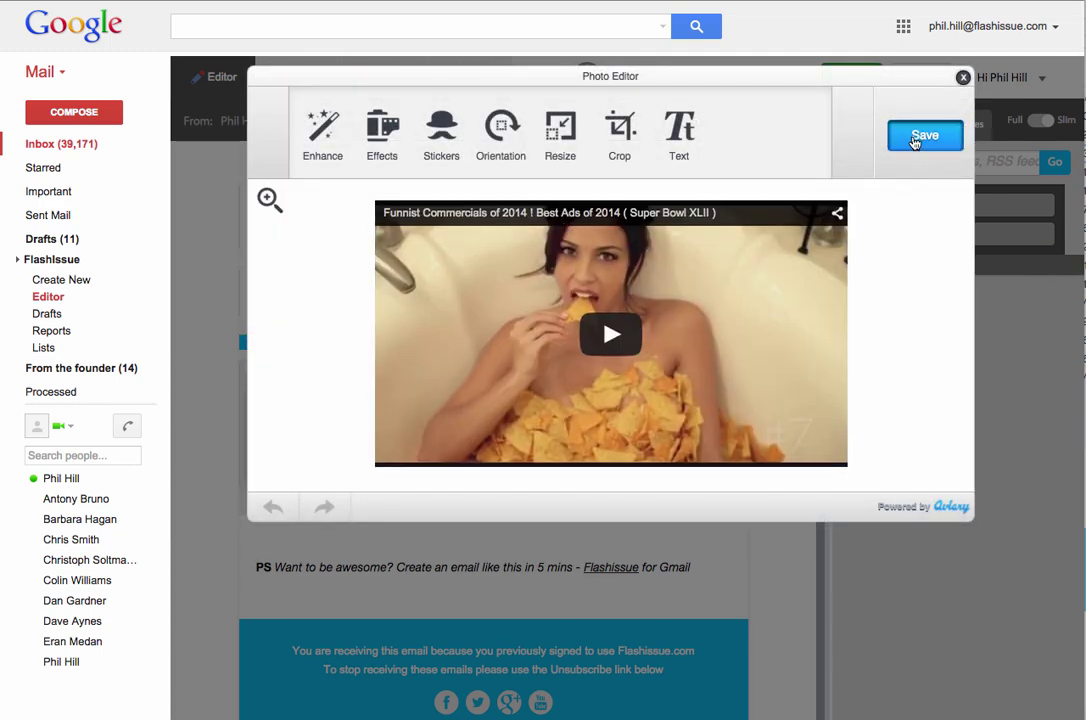
pyautogui.click(914, 140)
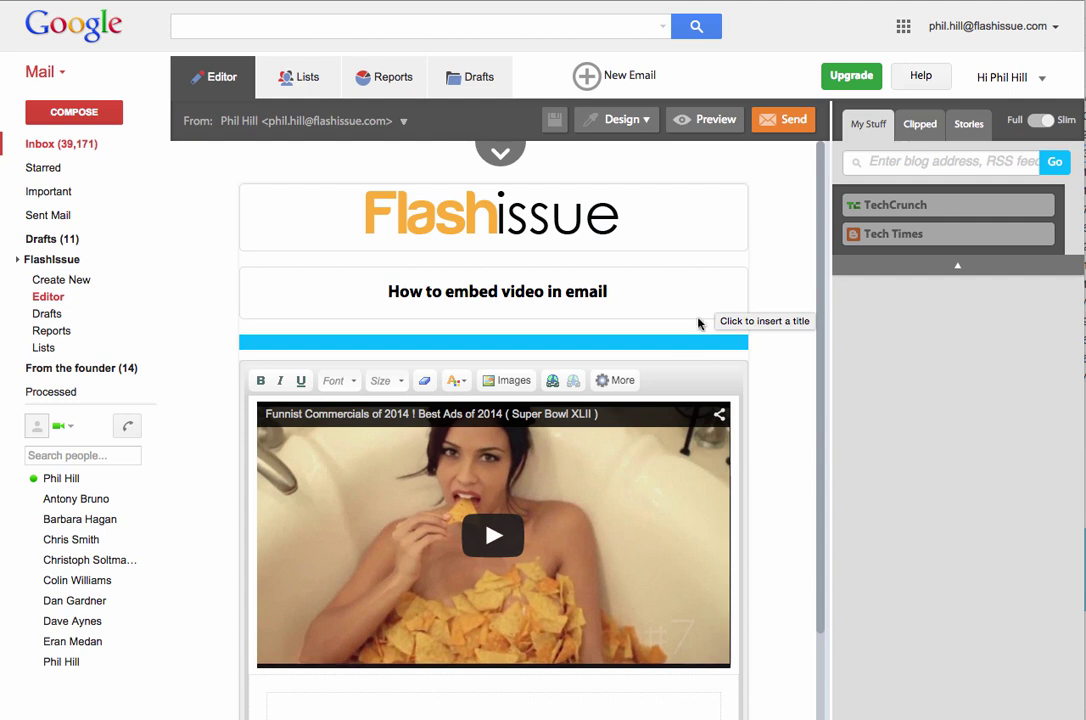
pyautogui.moveTo(576, 497)
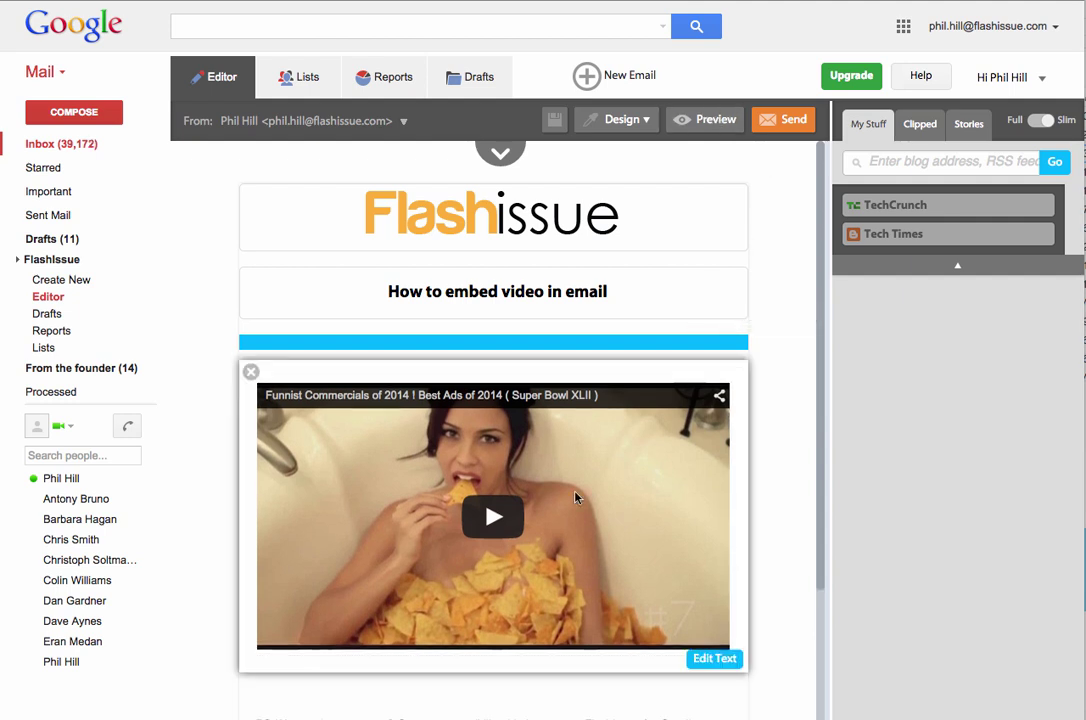
pyautogui.click(712, 658)
pyautogui.click(630, 557)
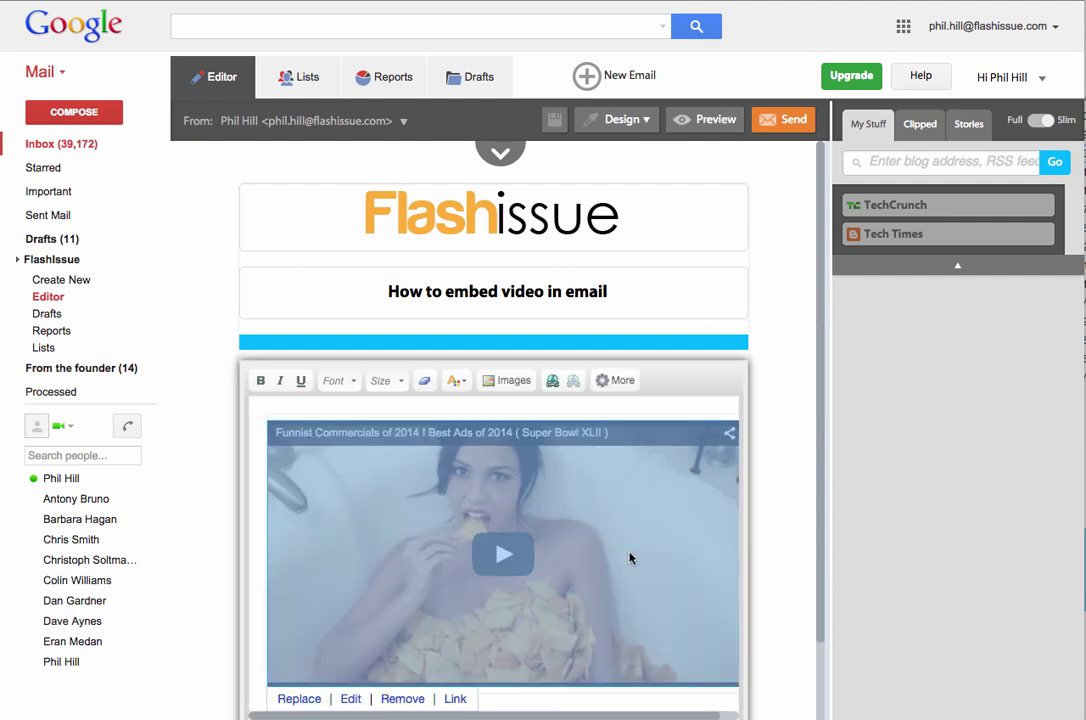
pyautogui.click(455, 700)
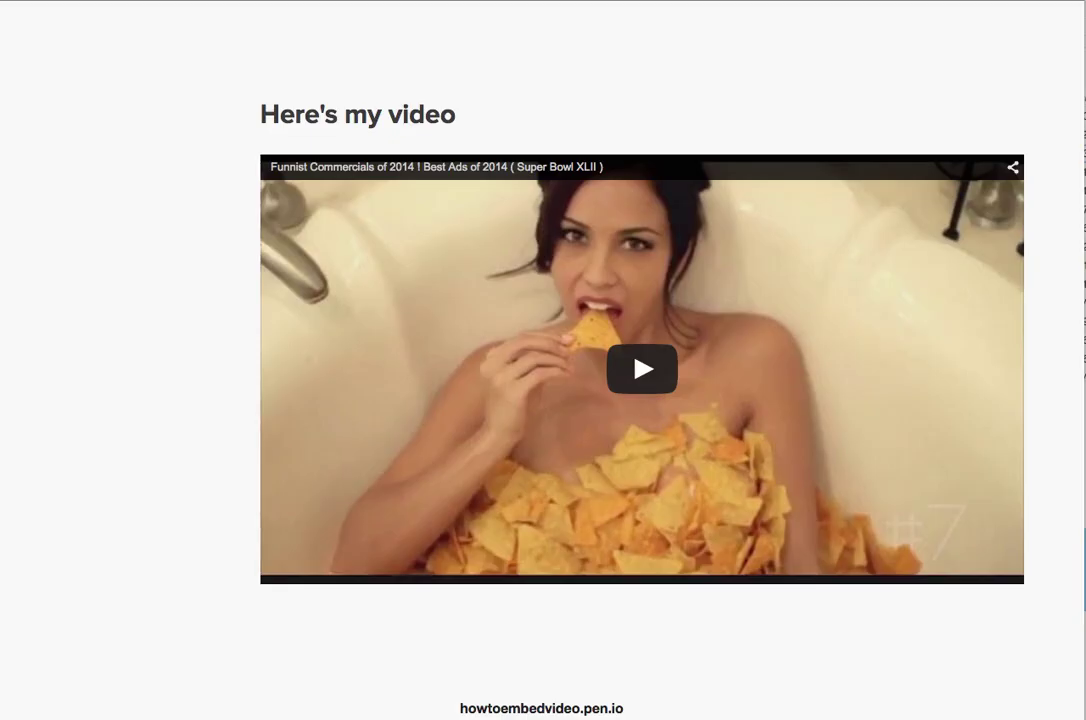
pyautogui.press('super+l')
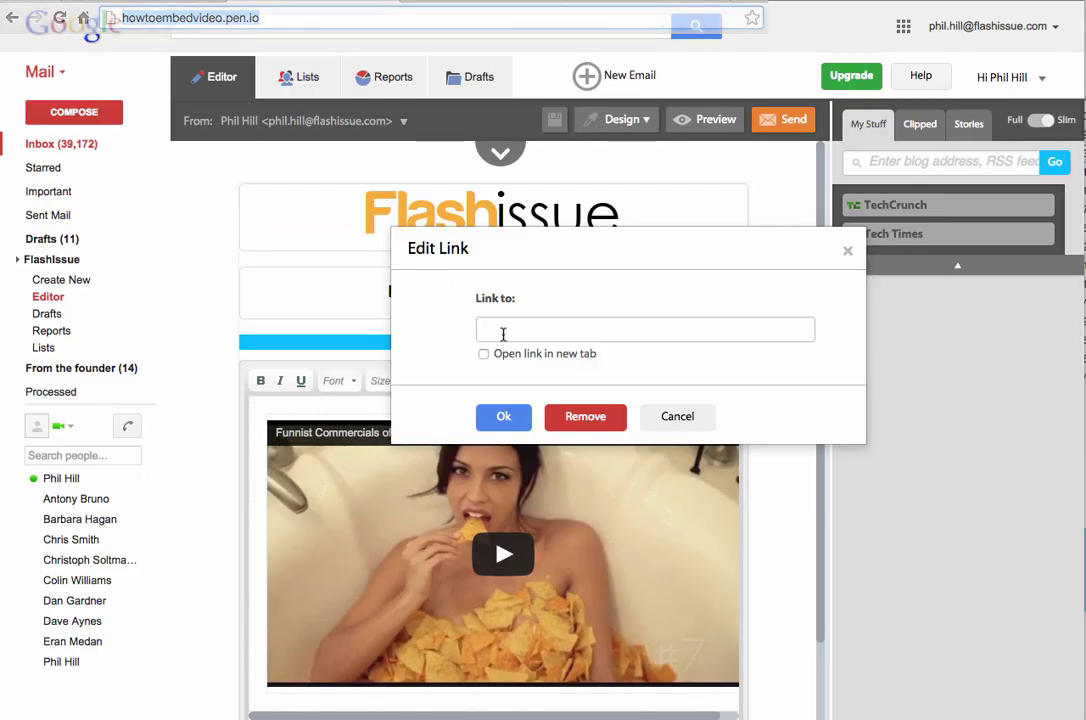
pyautogui.write('http://howtoembedvideo.pen.io/edit')
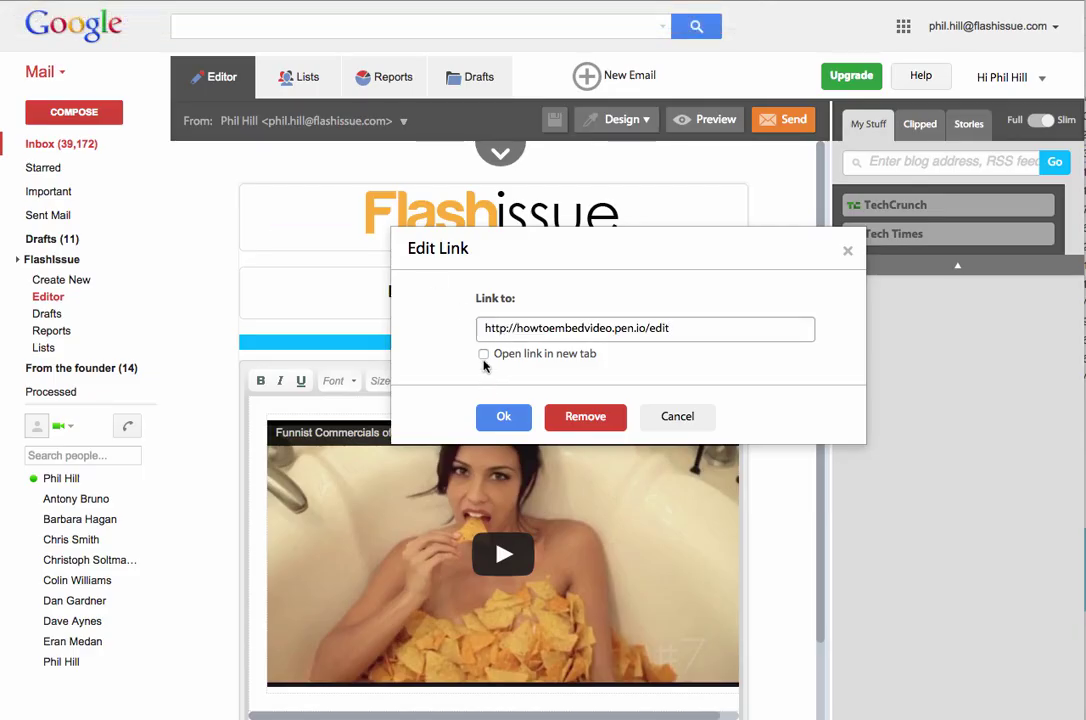
pyautogui.click(483, 354)
pyautogui.click(500, 416)
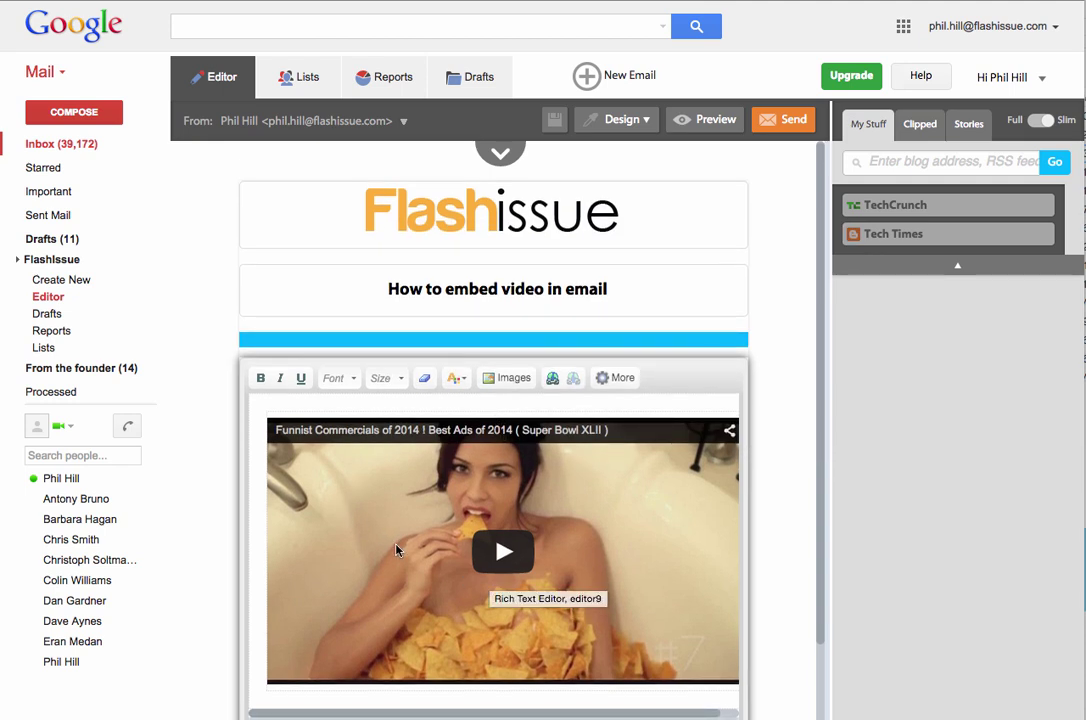
pyautogui.scroll(-2, 500, 500)
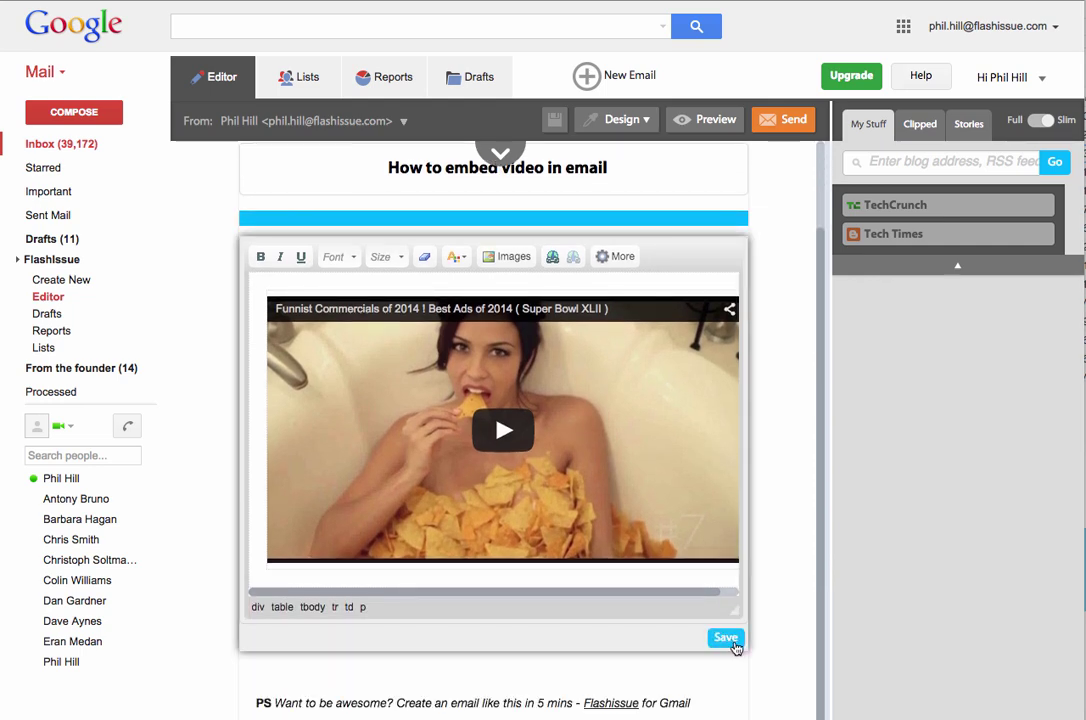
# Save the linked video block, then preview the email and close the preview
pyautogui.click(733, 643)
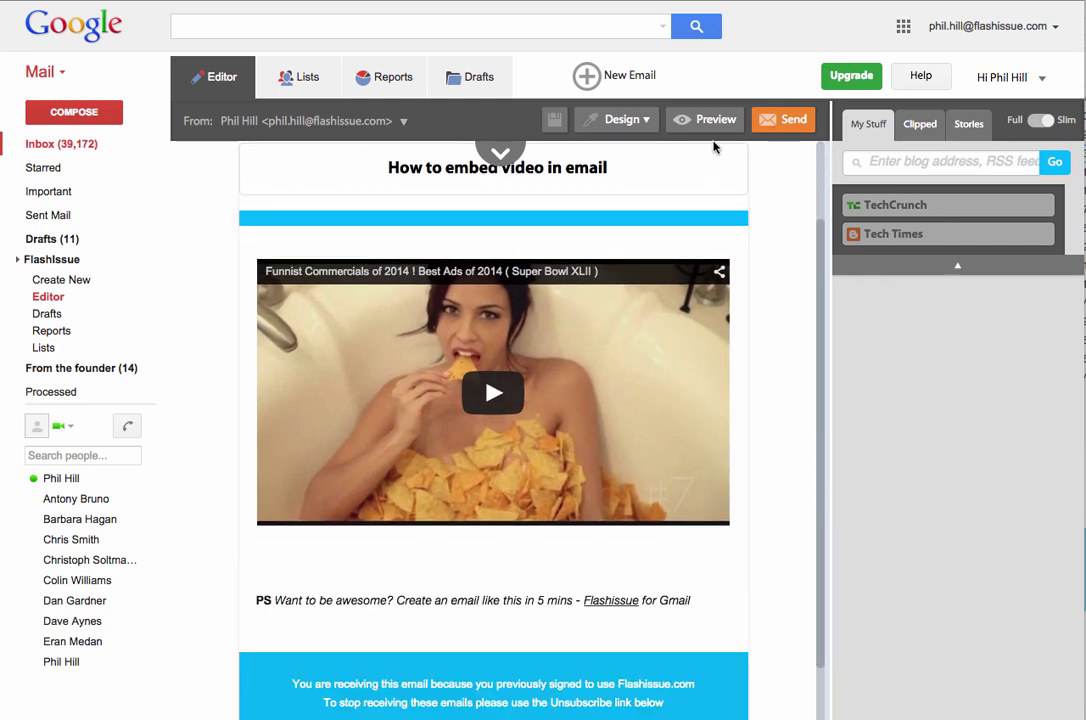
pyautogui.click(700, 121)
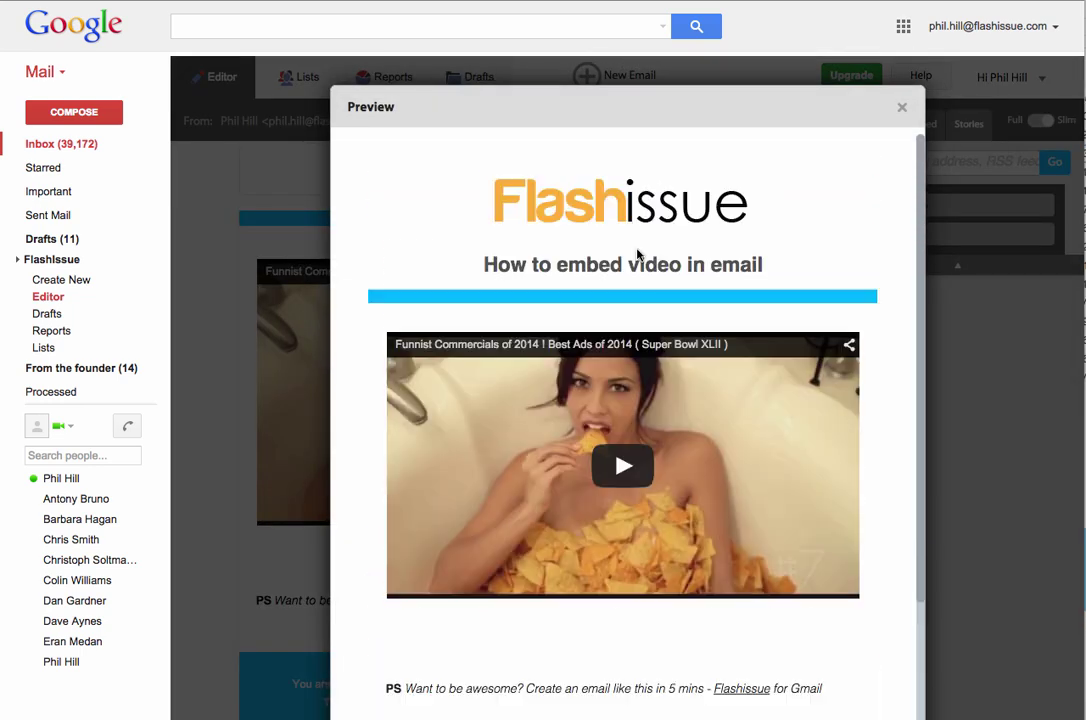
pyautogui.scroll(-3, 636, 255)
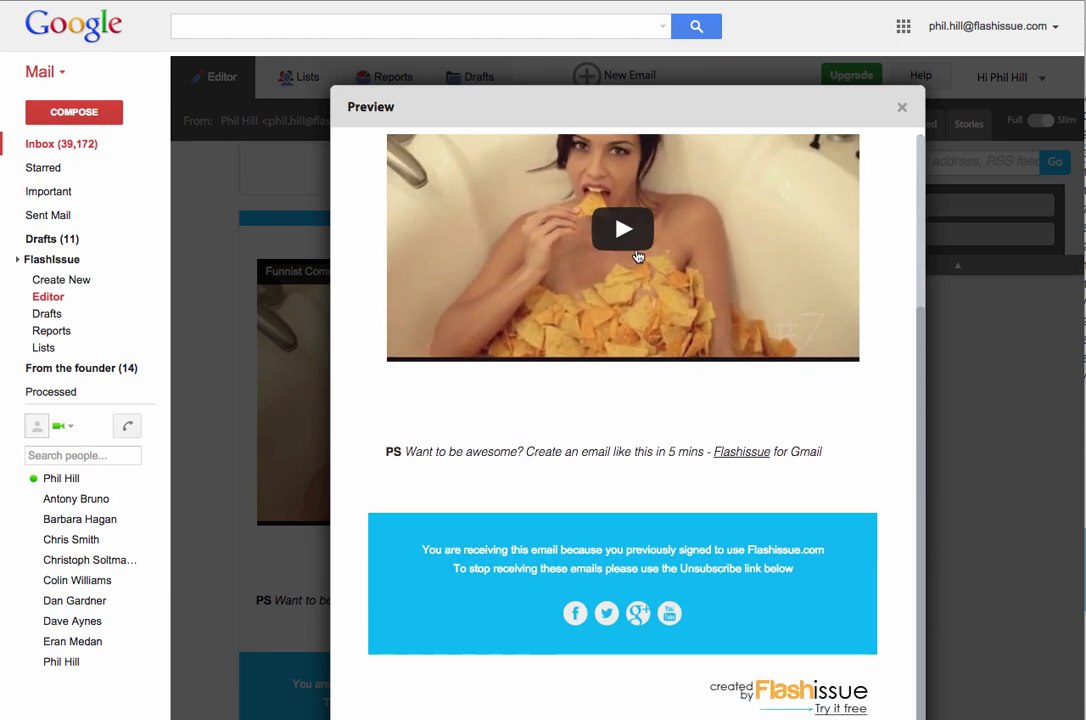
pyautogui.click(317, 224)
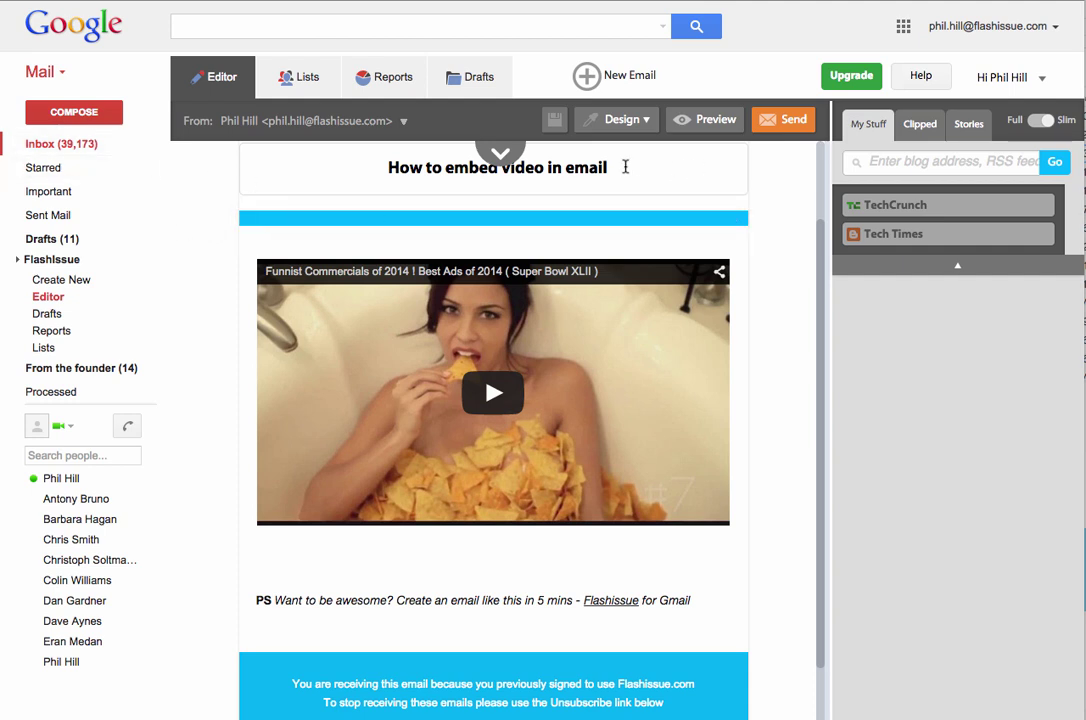
# Send the email to the 'Test send to self' list and dismiss the confirmation
pyautogui.click(500, 152)
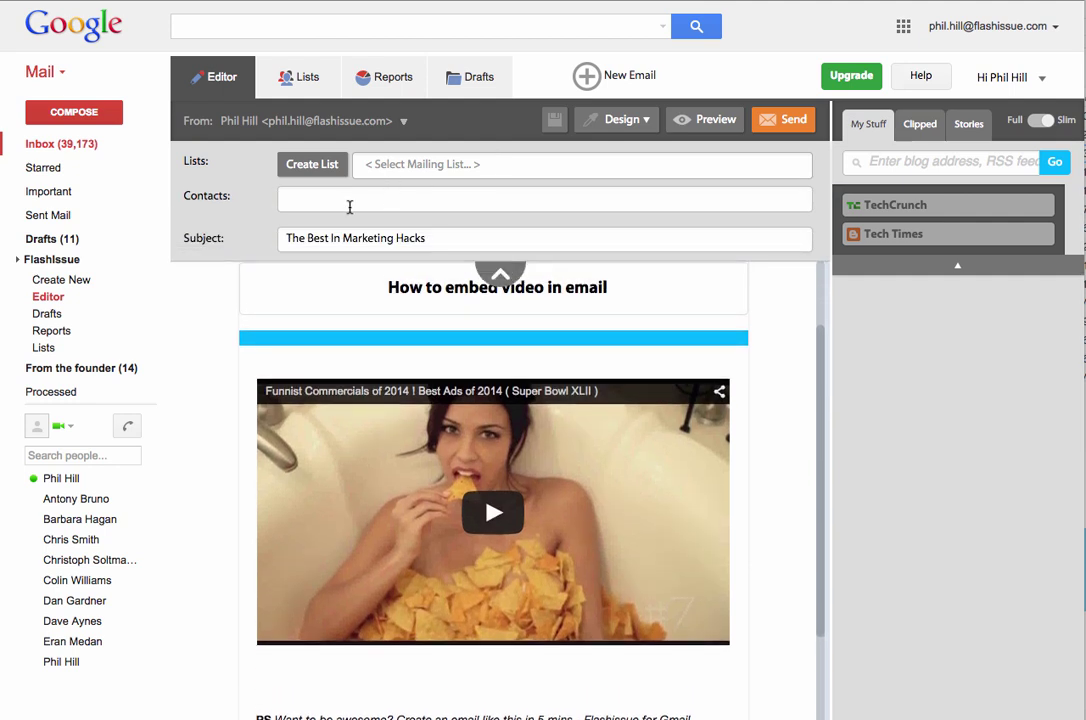
pyautogui.click(395, 178)
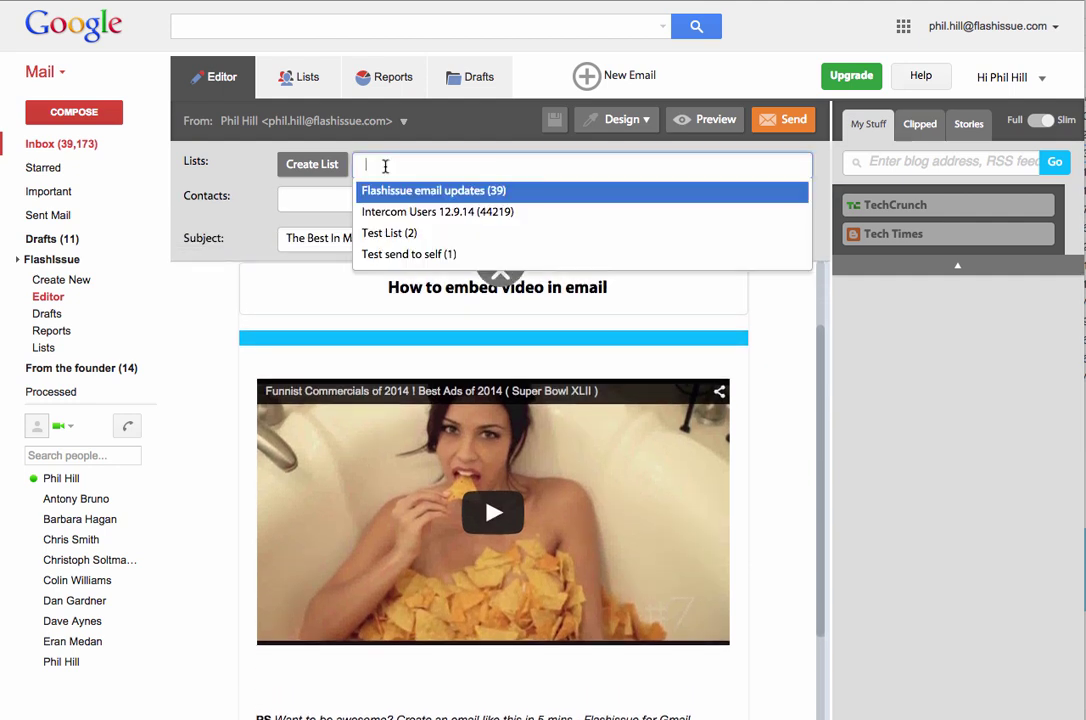
pyautogui.click(371, 262)
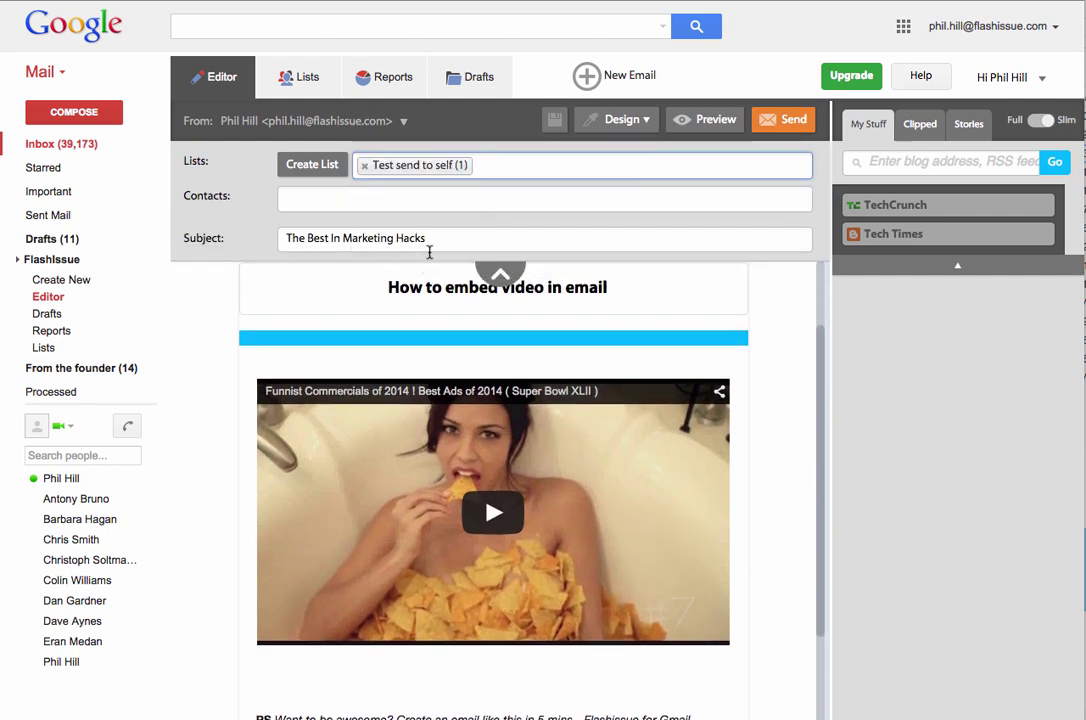
pyautogui.click(783, 122)
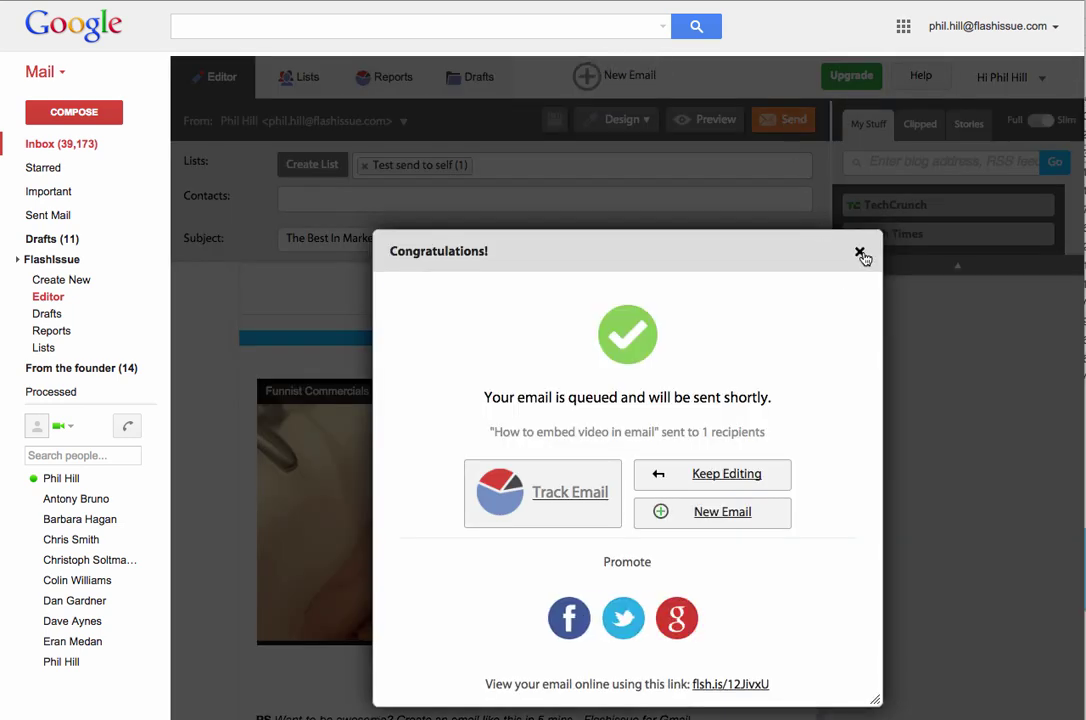
pyautogui.click(862, 252)
# Open 'The Best In Marketing Hacks' from the Gmail inbox and scroll through its video screenshot
pyautogui.click(72, 150)
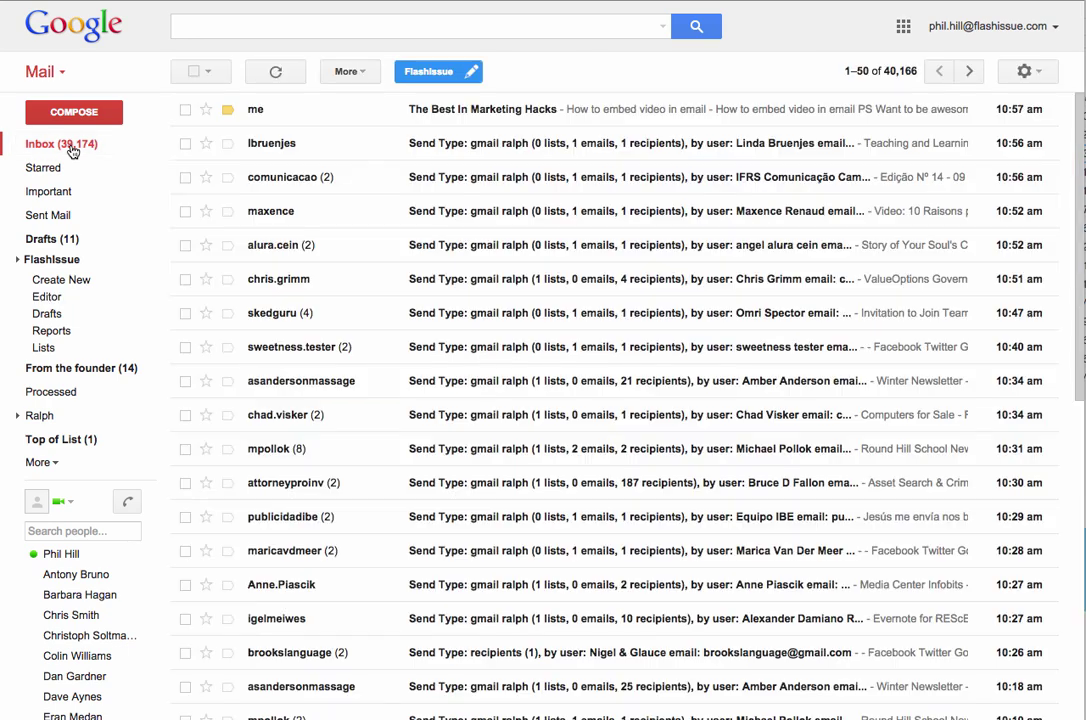
pyautogui.click(515, 114)
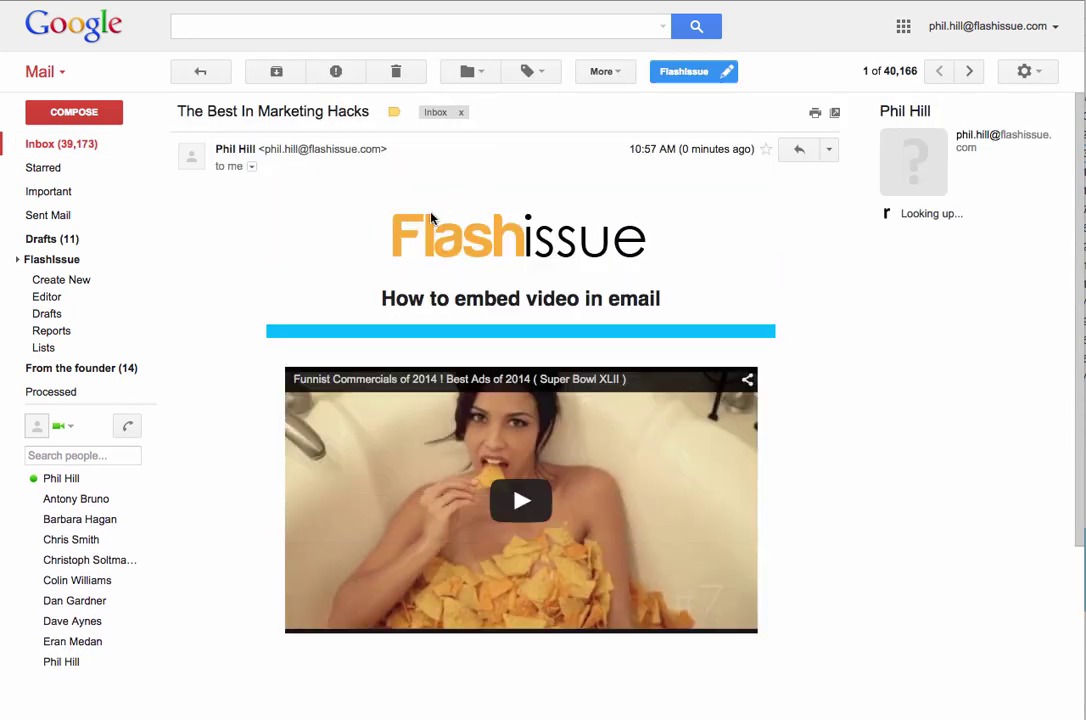
pyautogui.scroll(-4, 434, 225)
pyautogui.scroll(1, 286, 238)
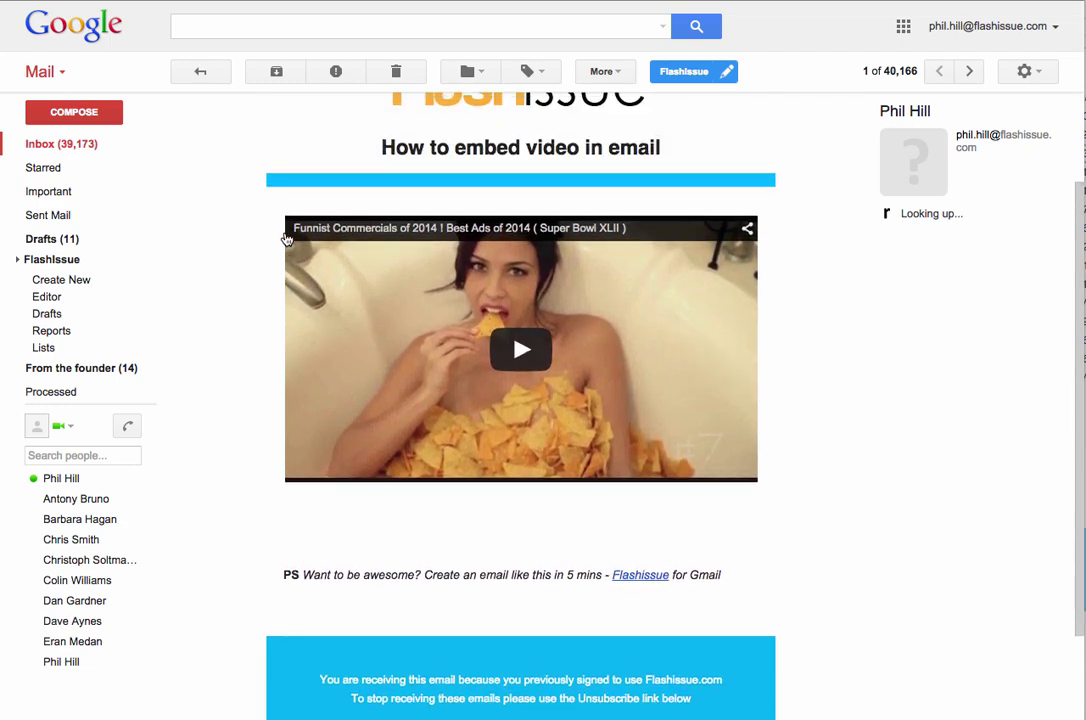
pyautogui.scroll(1, 284, 238)
pyautogui.scroll(2, 284, 238)
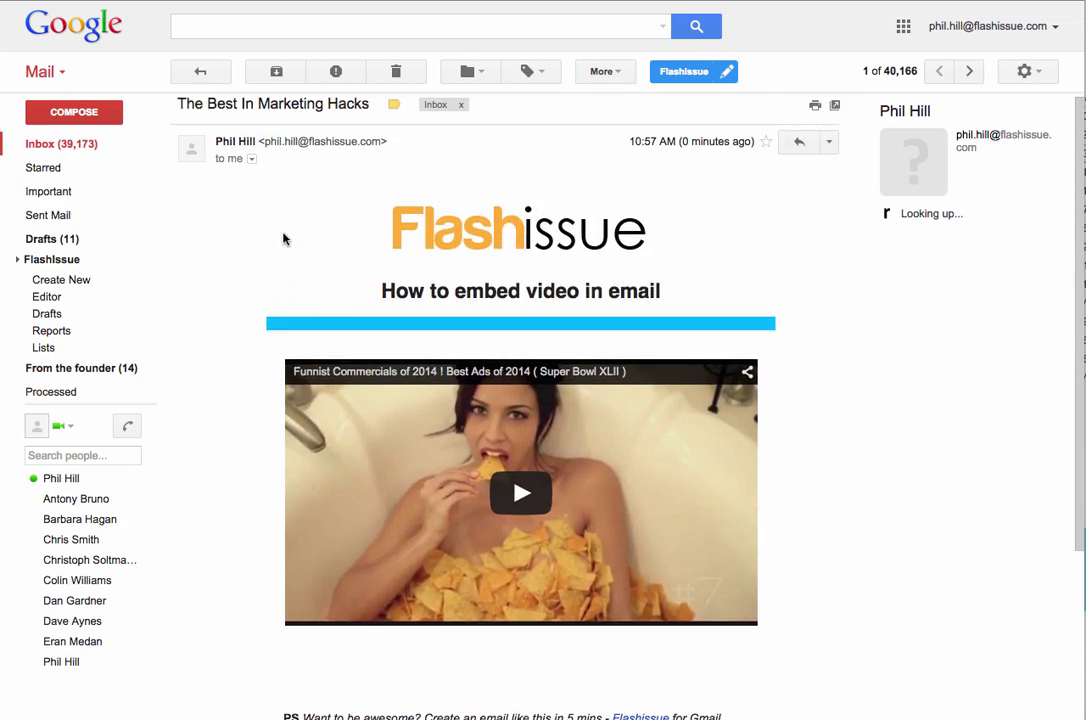
# Open the howtoembedvideo.pen.io page from the email's screenshot, play the video, and pause at 0:05
pyautogui.click(523, 498)
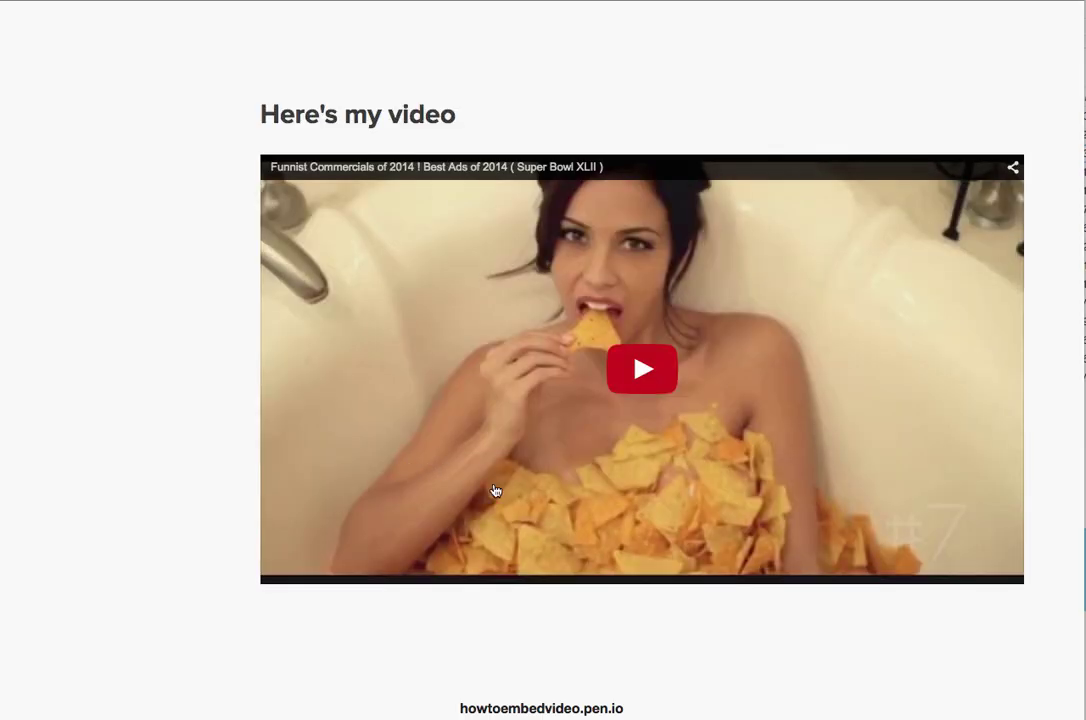
pyautogui.click(637, 392)
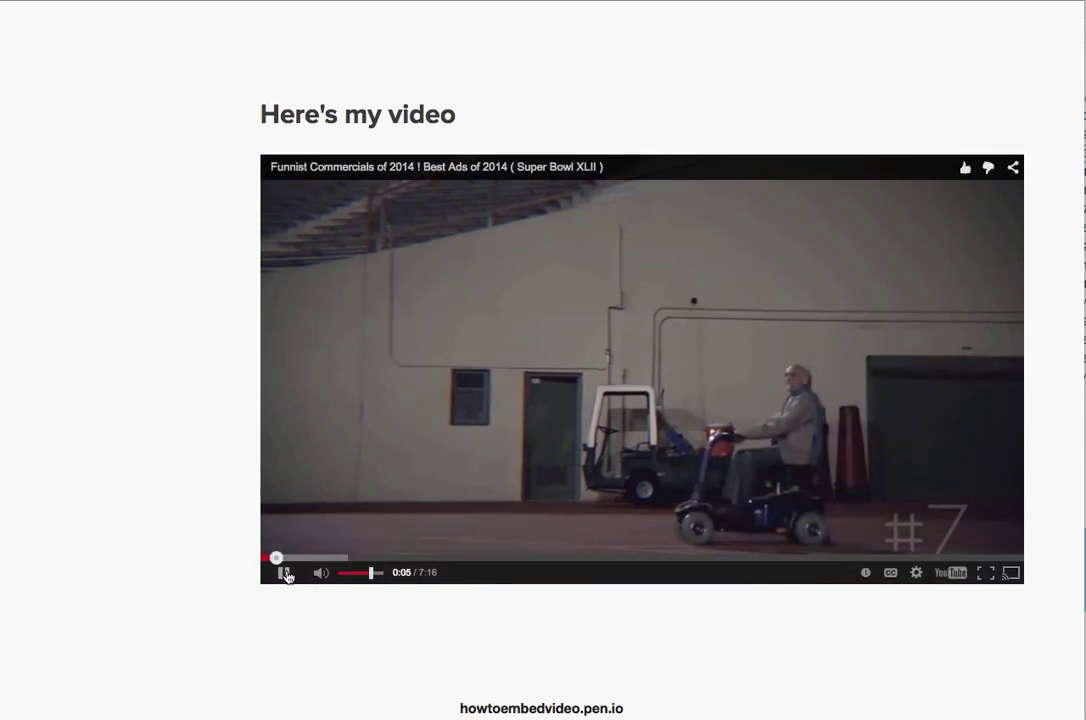
pyautogui.click(284, 572)
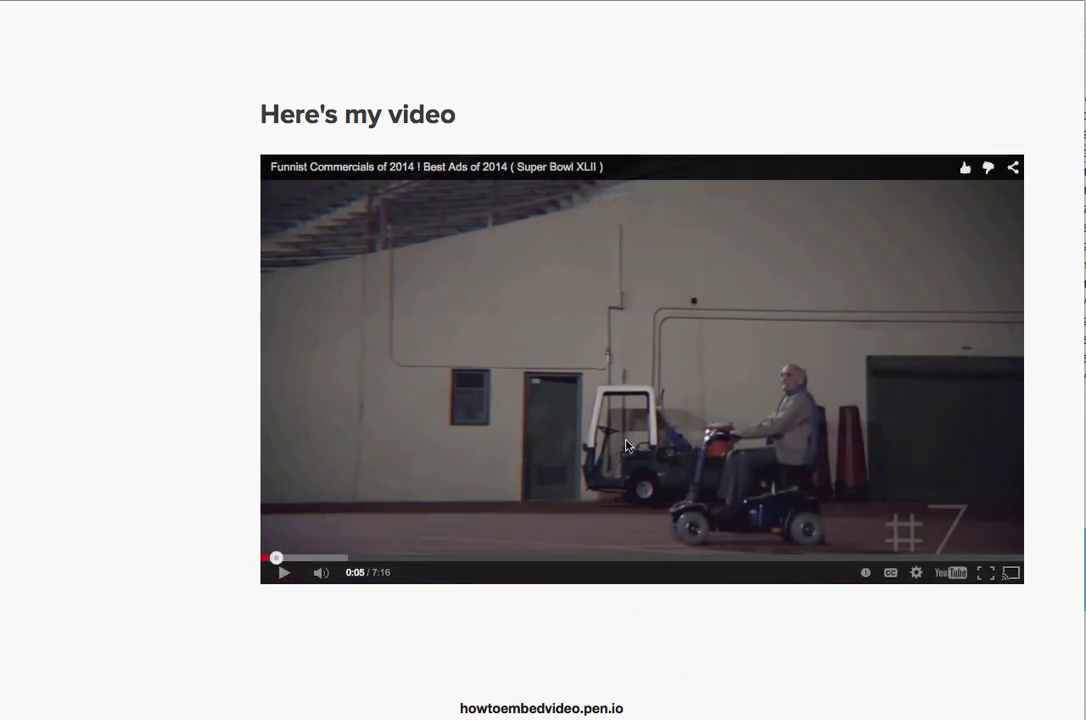